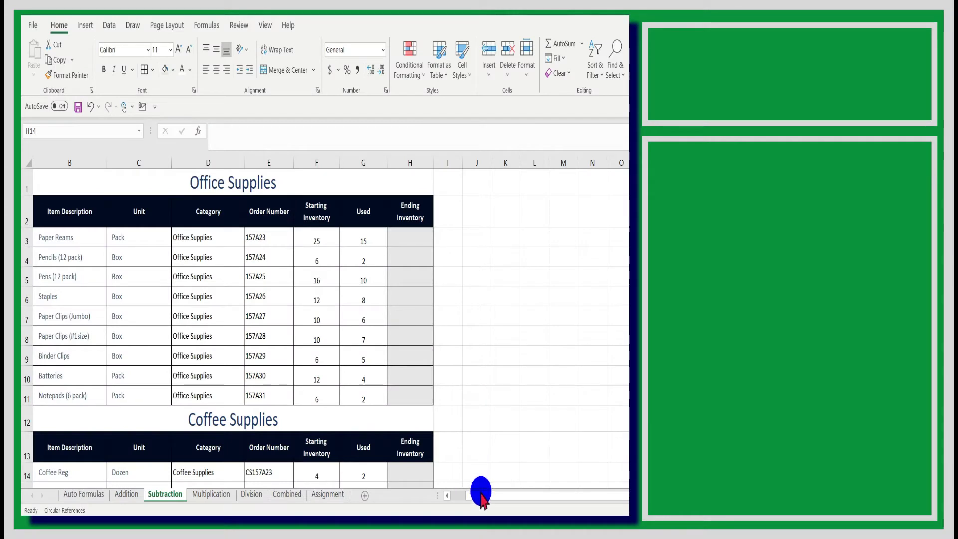
# - Examine the item descriptions and the Starting Inventory, Used and Ending Inventory columns in the Office Supplies and Coffee Supplies tables
pyautogui.click(458, 495)
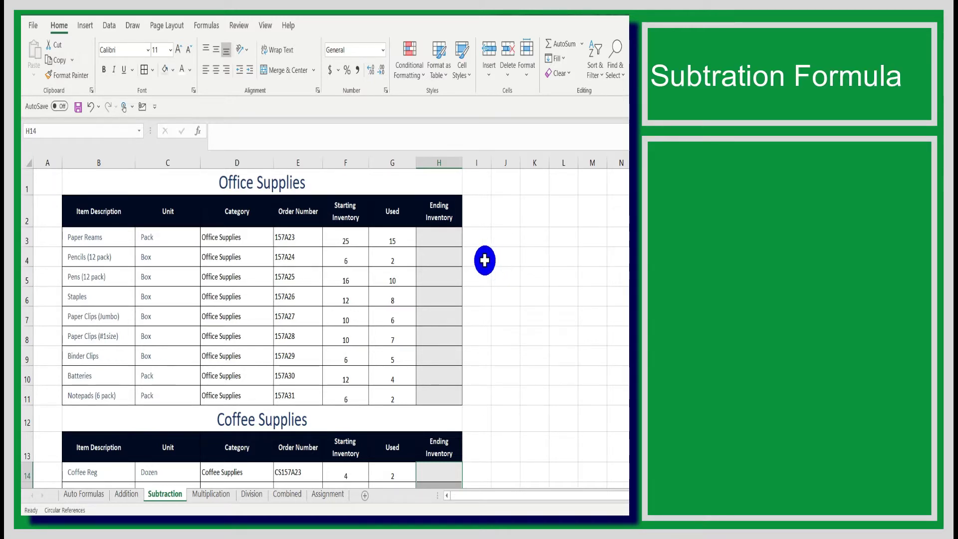
pyautogui.click(351, 246)
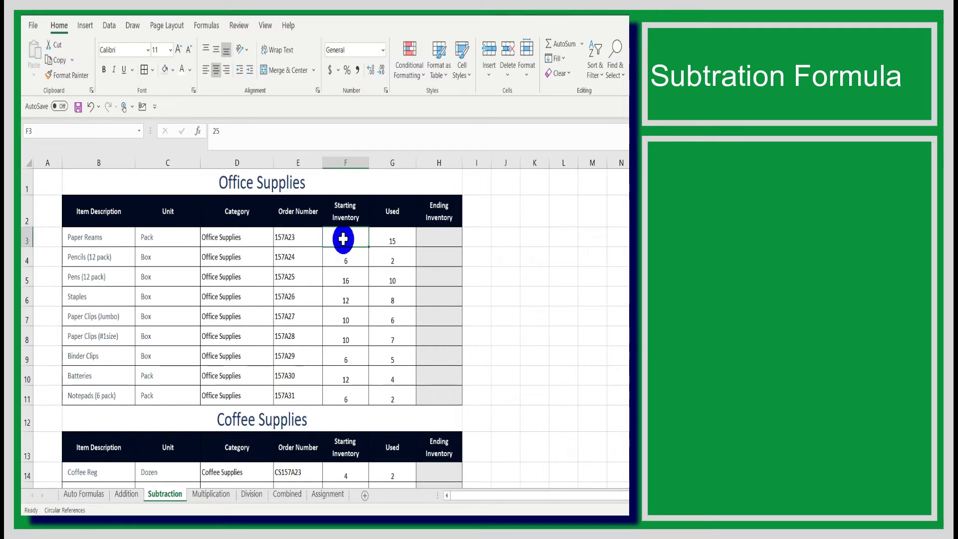
pyautogui.click(395, 237)
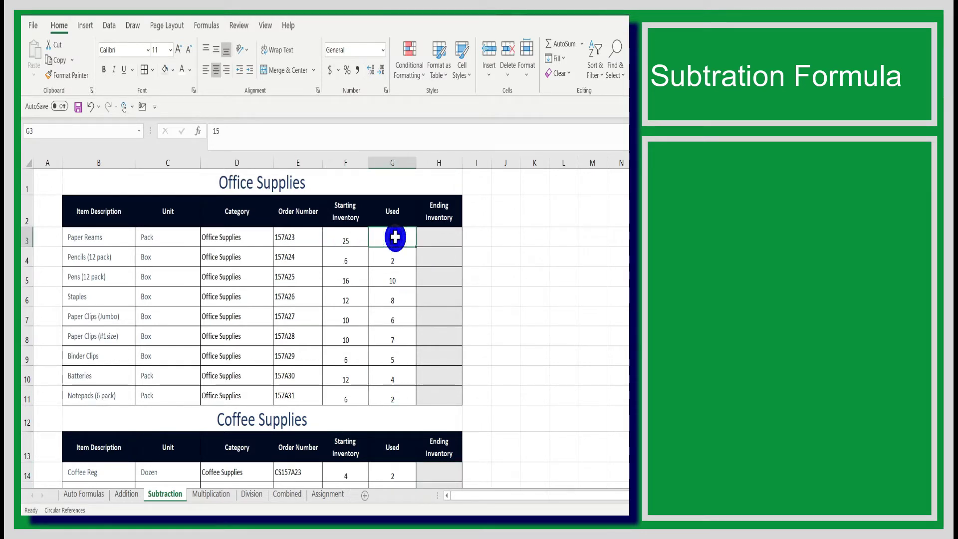
pyautogui.click(433, 243)
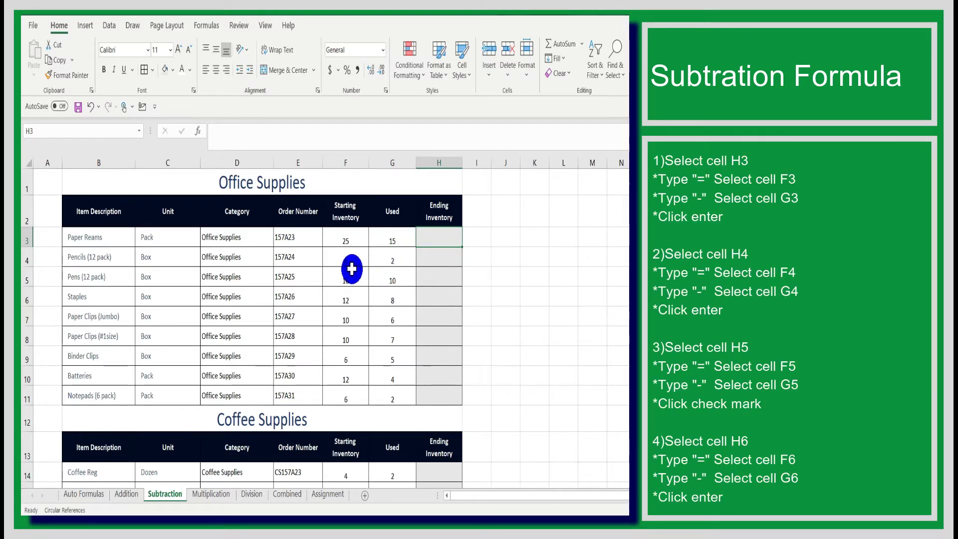
pyautogui.click(105, 257)
pyautogui.click(103, 277)
pyautogui.click(103, 297)
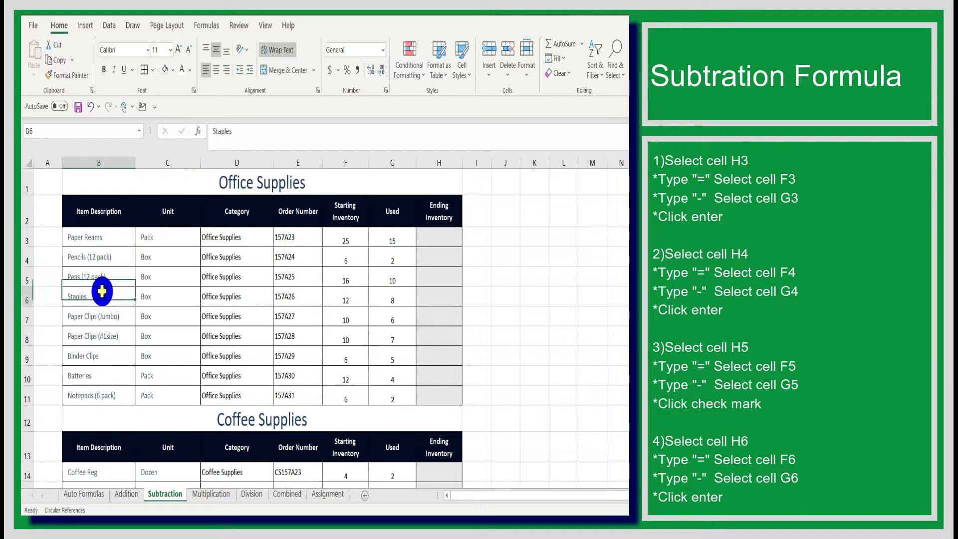
pyautogui.click(105, 318)
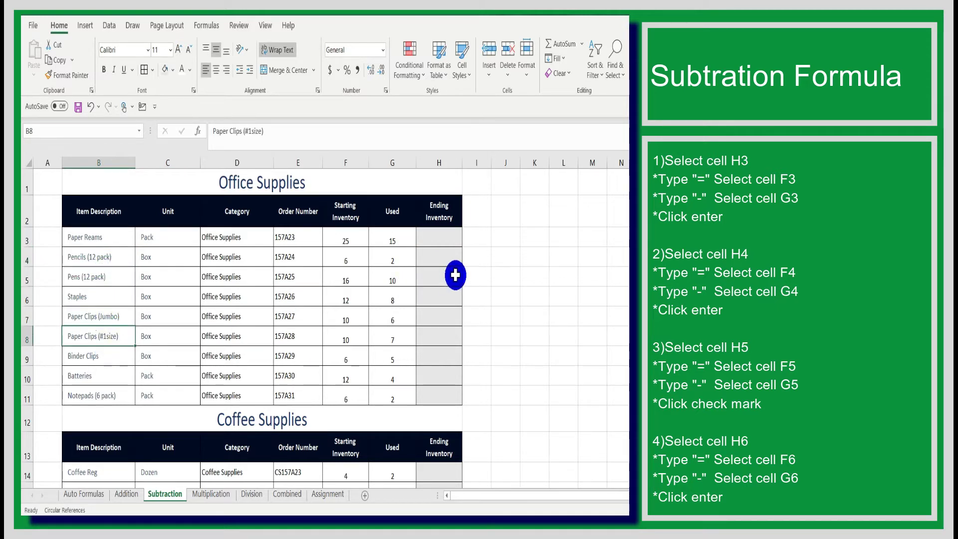
pyautogui.click(554, 270)
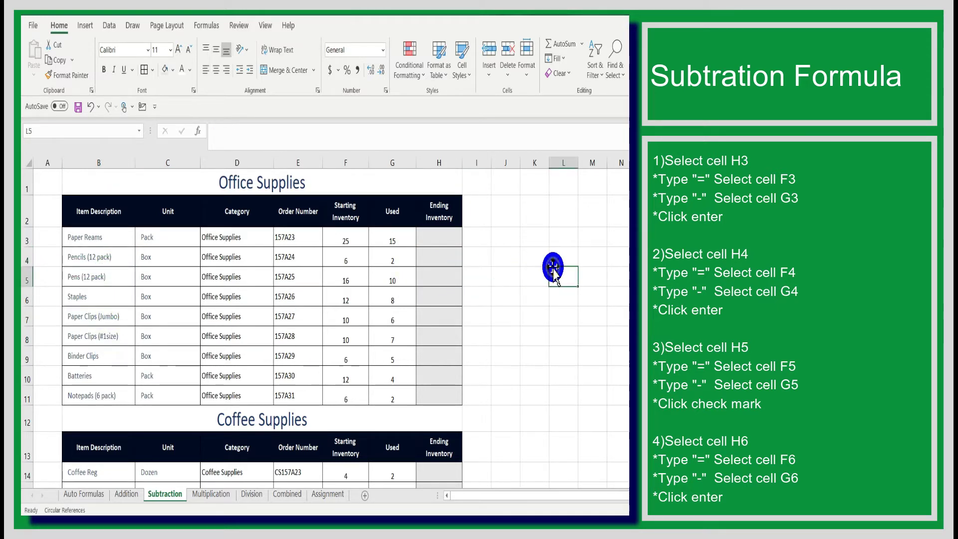
pyautogui.click(446, 240)
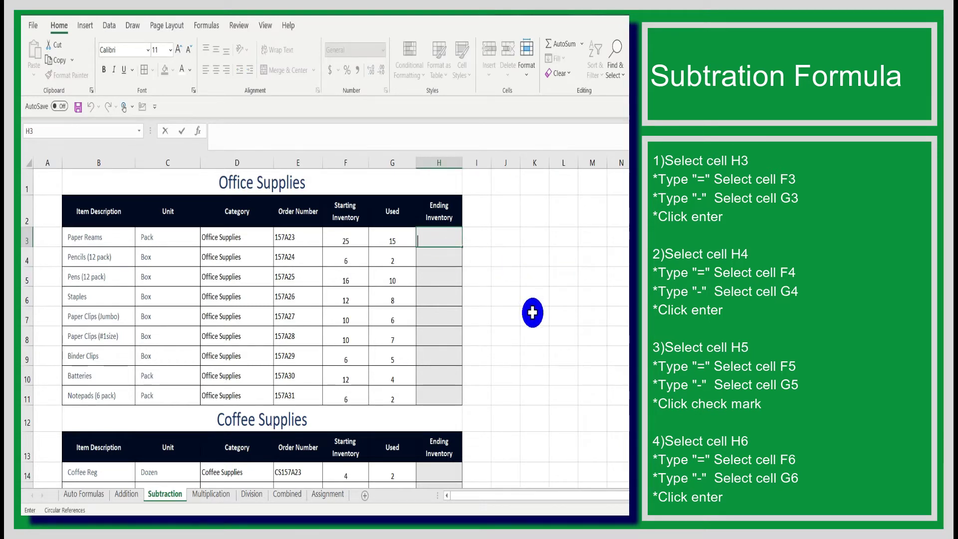
pyautogui.scroll(-3, 534, 324)
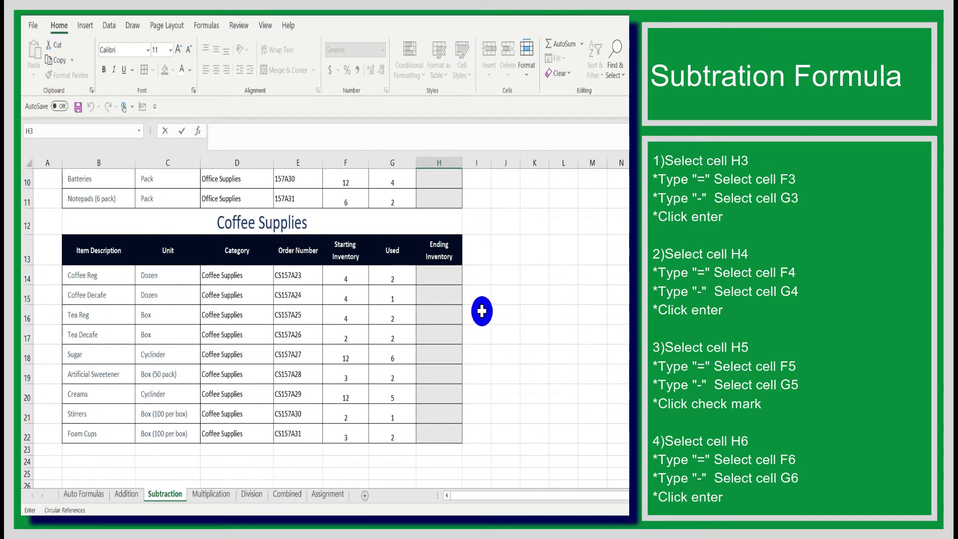
pyautogui.scroll(3, 491, 305)
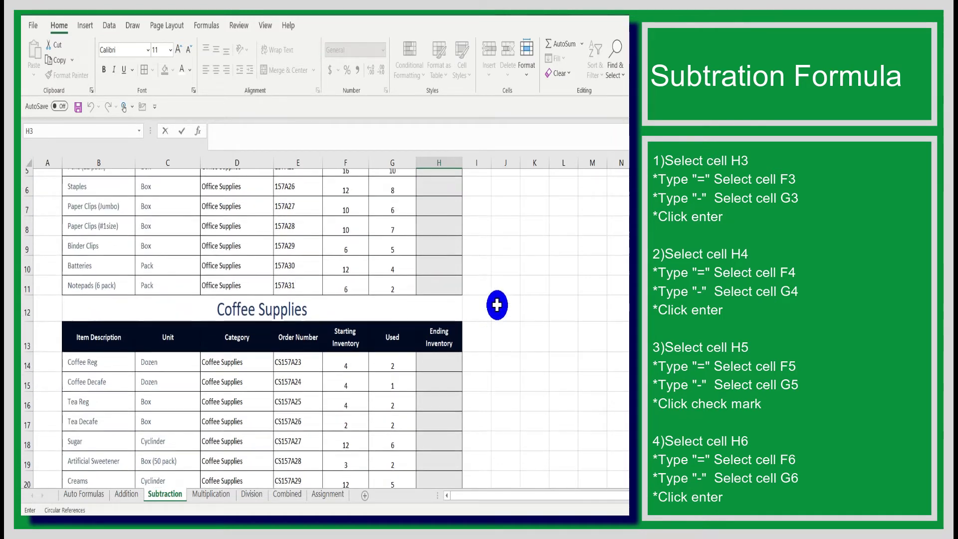
pyautogui.click(501, 297)
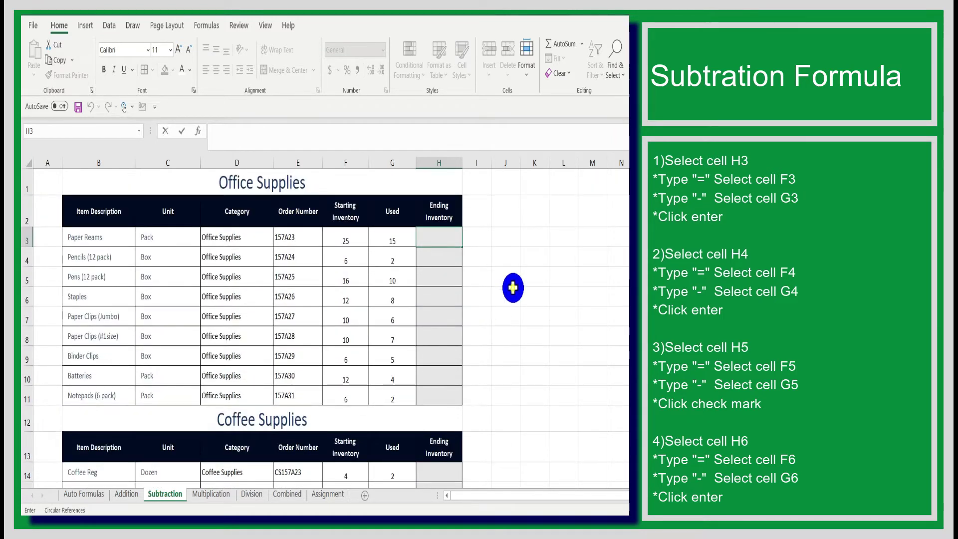
# - Enter the formula =F3-G3 in cell H3 to calculate the ending inventory of Paper Reams
pyautogui.click(448, 243)
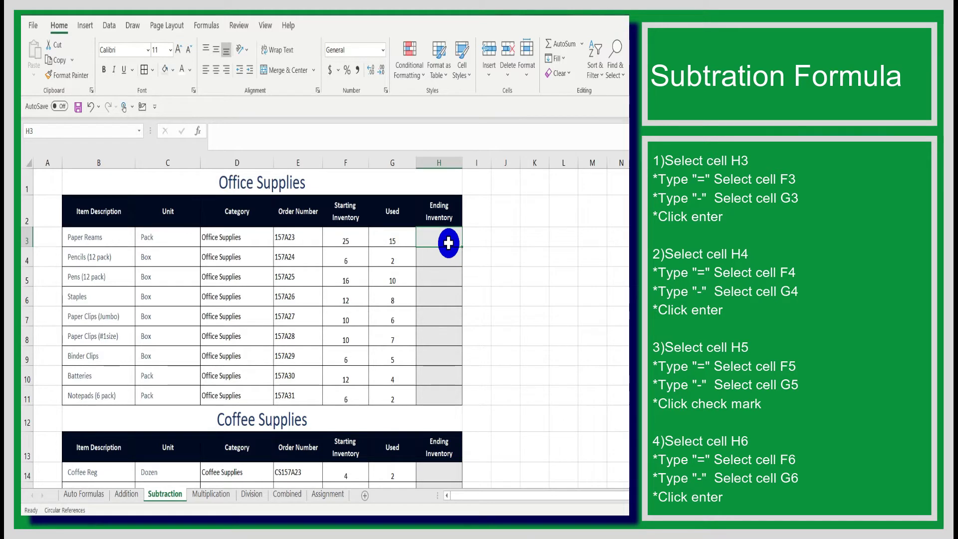
pyautogui.write('=')
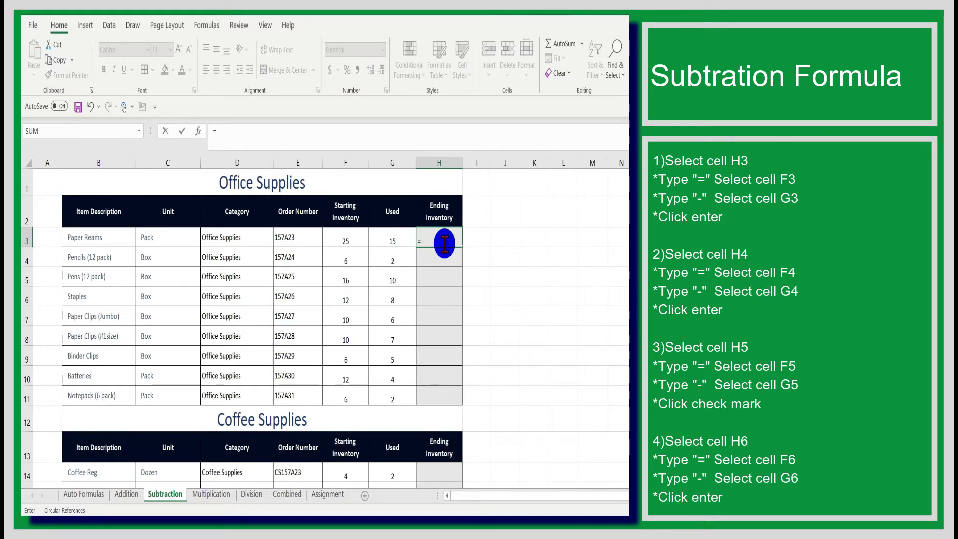
pyautogui.click(360, 242)
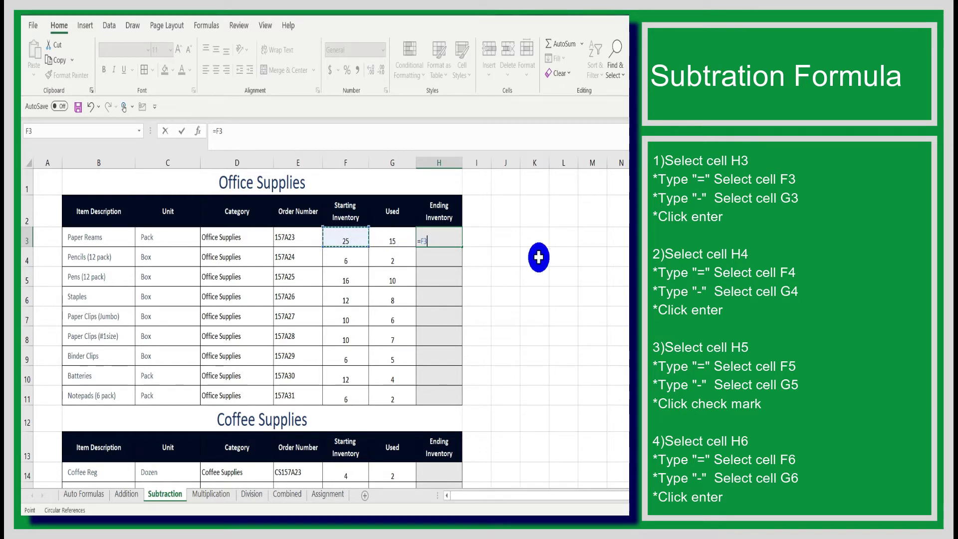
pyautogui.write('-')
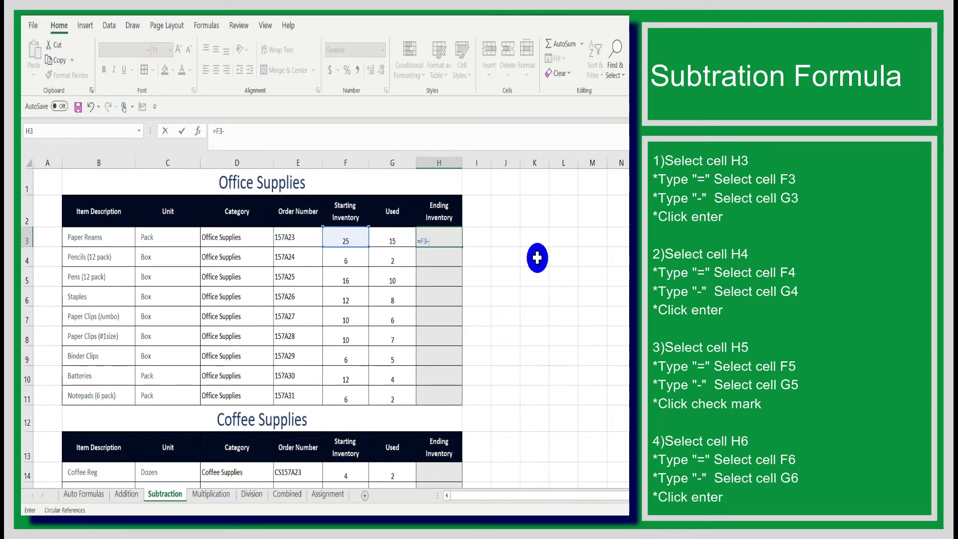
pyautogui.click(403, 236)
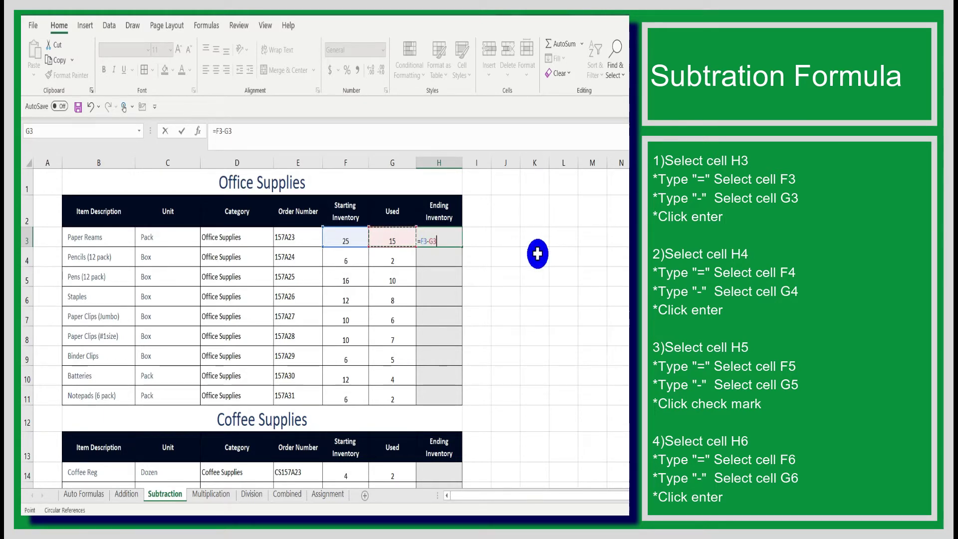
pyautogui.press('Return')
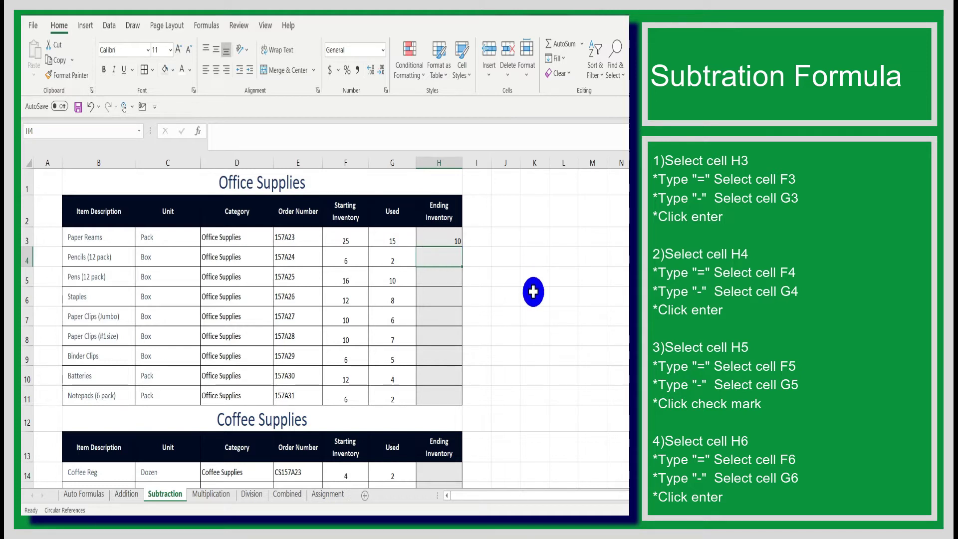
# - Enter the formula =F4-G4 in cell H4 to calculate the ending inventory of Pencils (12 pack)
pyautogui.write('=')
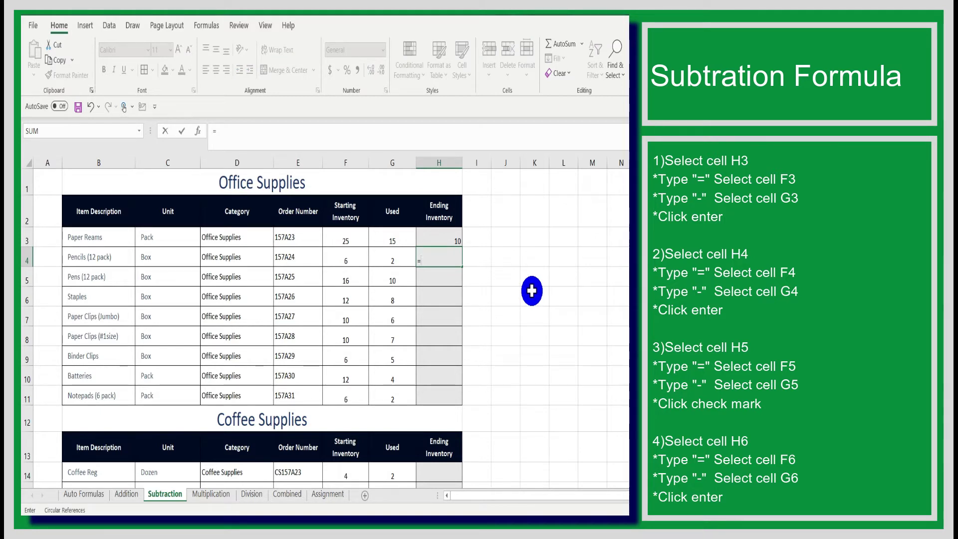
pyautogui.click(357, 263)
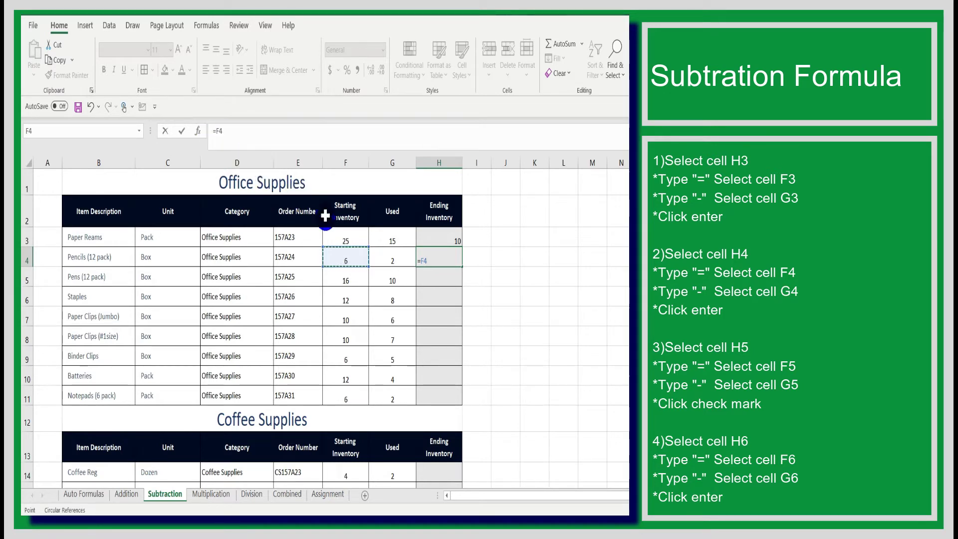
pyautogui.write('-')
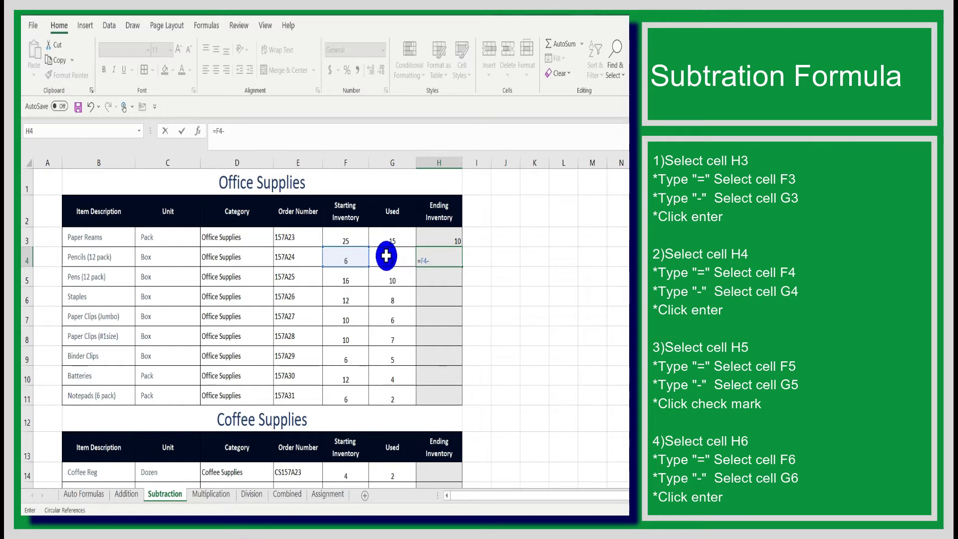
pyautogui.click(386, 256)
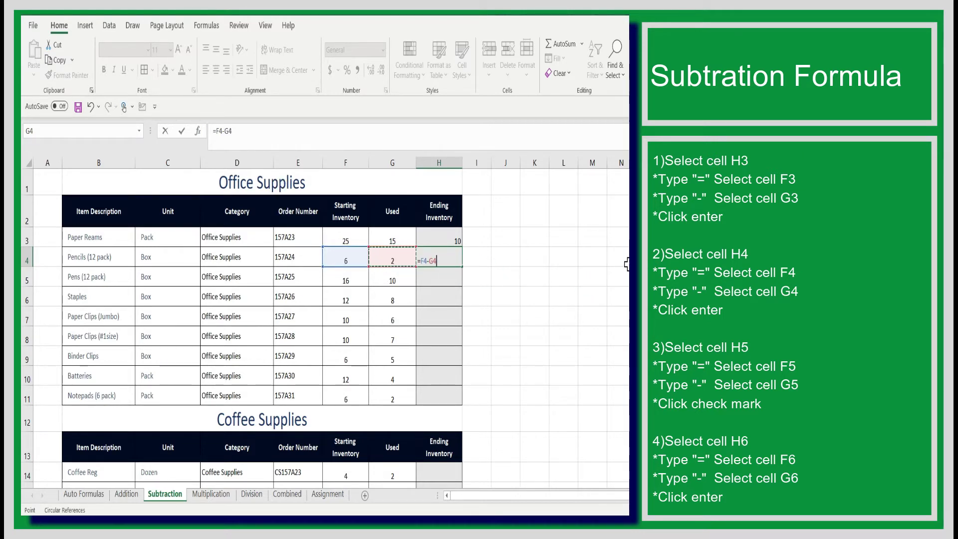
pyautogui.press('Return')
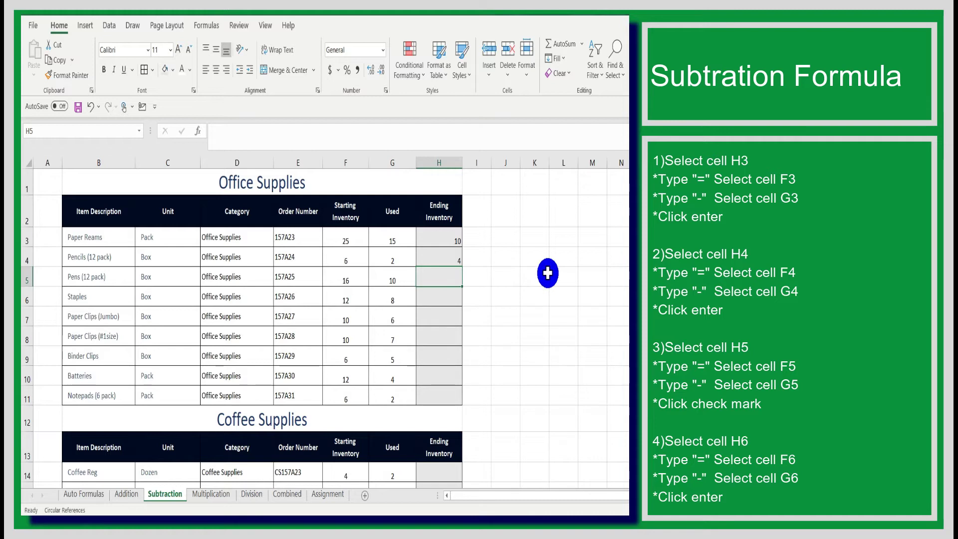
# - Enter the formula =F5-G5 in cell H5 to calculate the ending inventory of Pens (12 pack)
pyautogui.write('=')
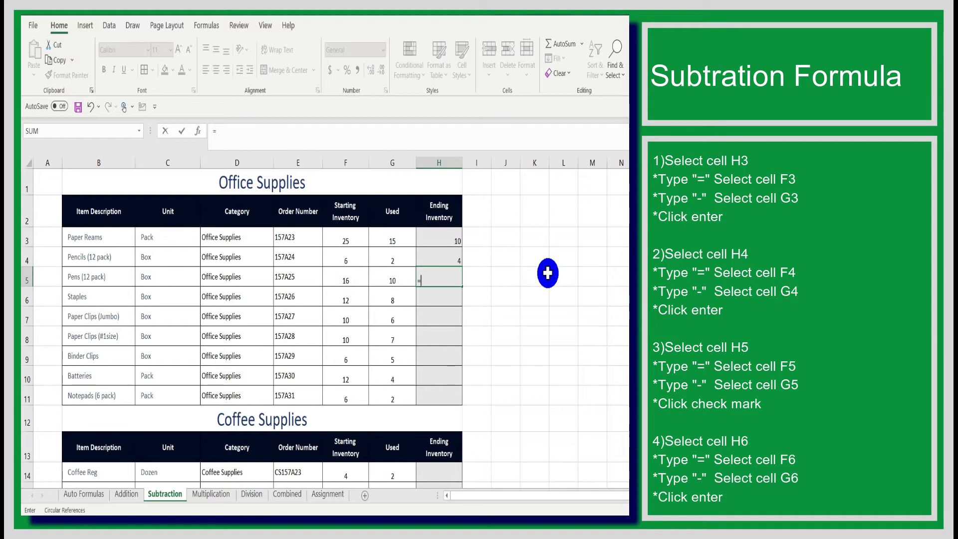
pyautogui.click(344, 281)
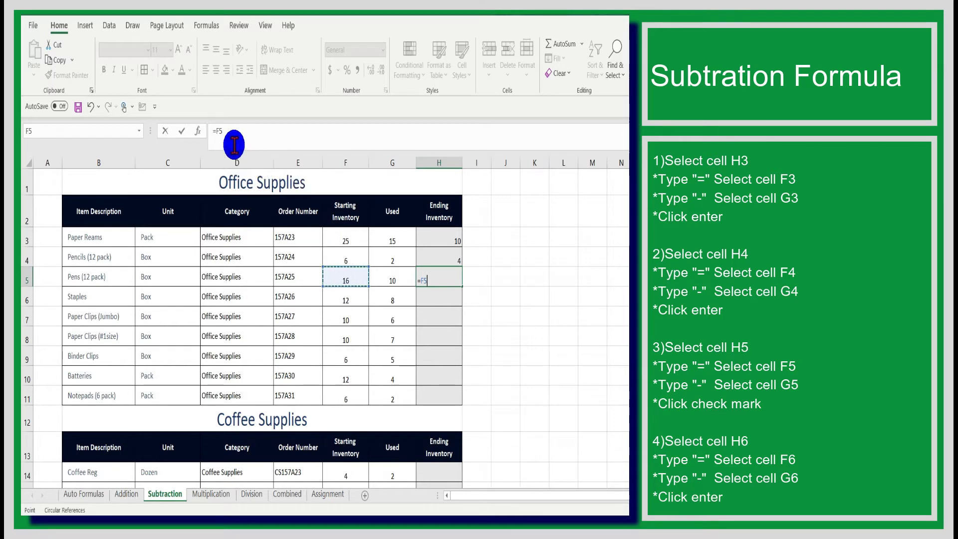
pyautogui.write('-')
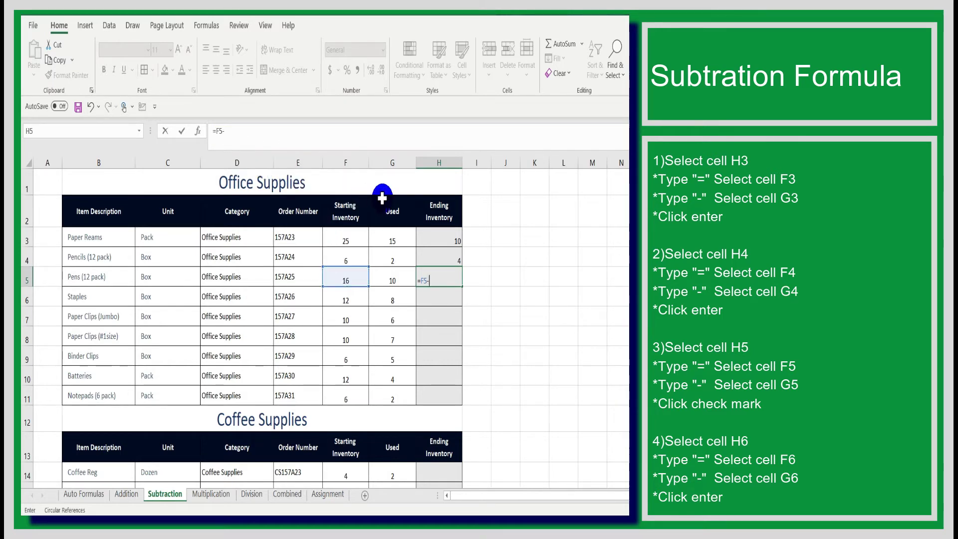
pyautogui.click(401, 281)
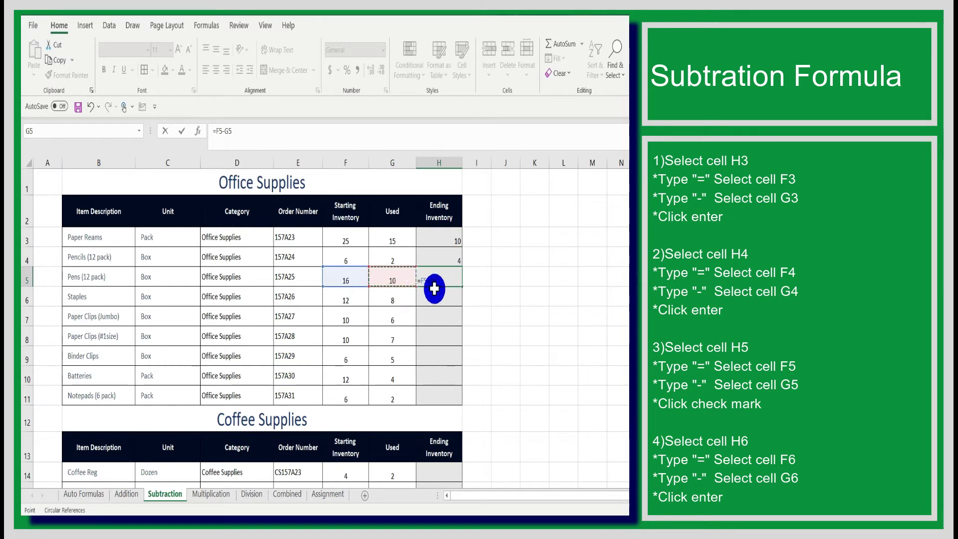
pyautogui.click(181, 131)
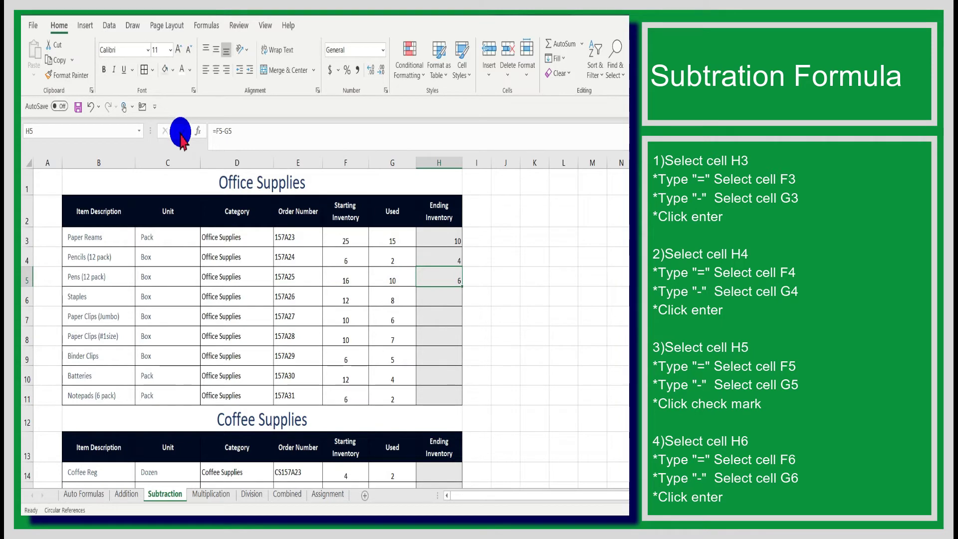
# - Enter the formula =F6-G6 in cell H6 to calculate the ending inventory of Staples
pyautogui.click(448, 301)
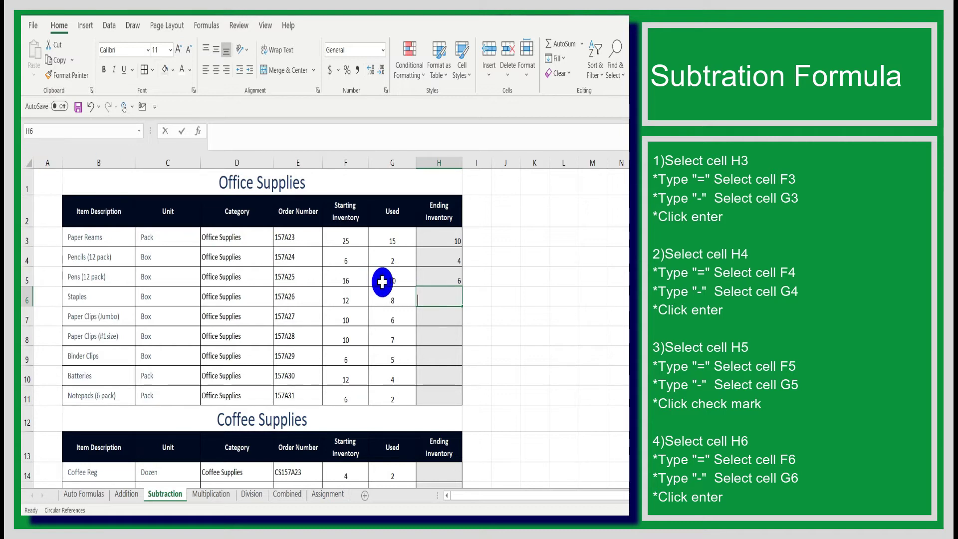
pyautogui.write('=')
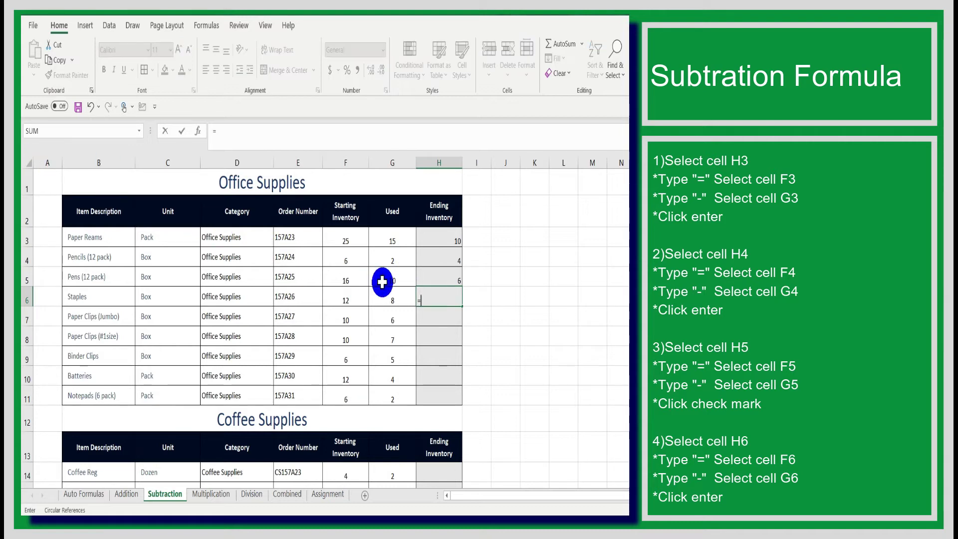
pyautogui.click(357, 299)
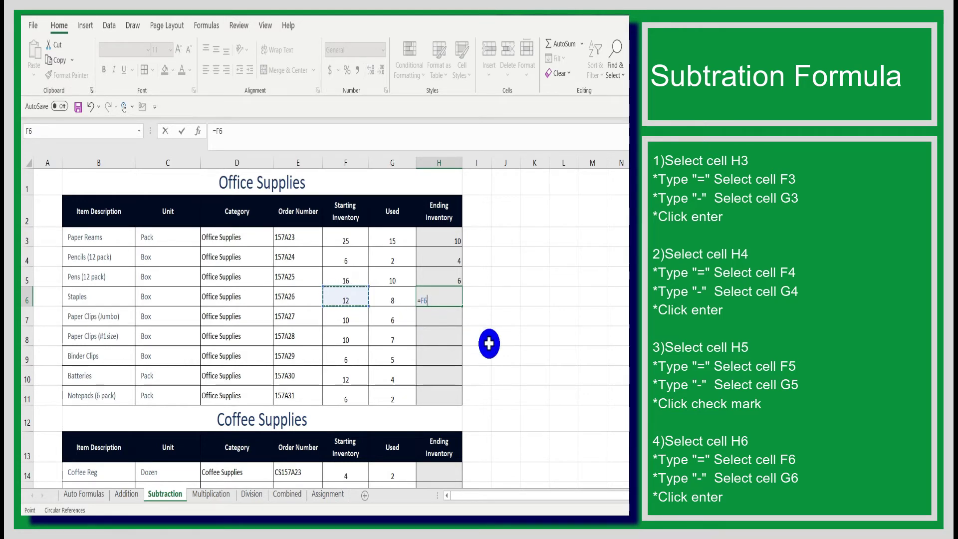
pyautogui.write('-')
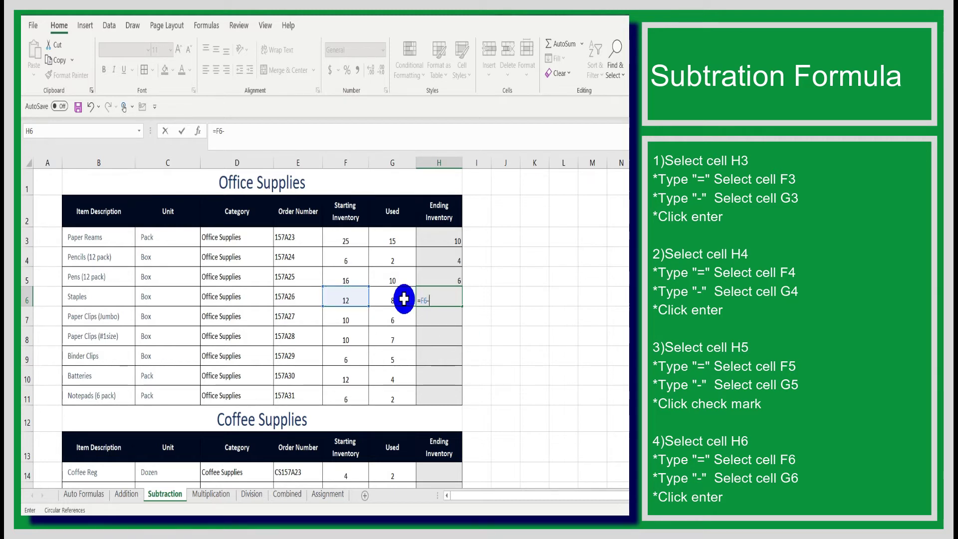
pyautogui.click(403, 298)
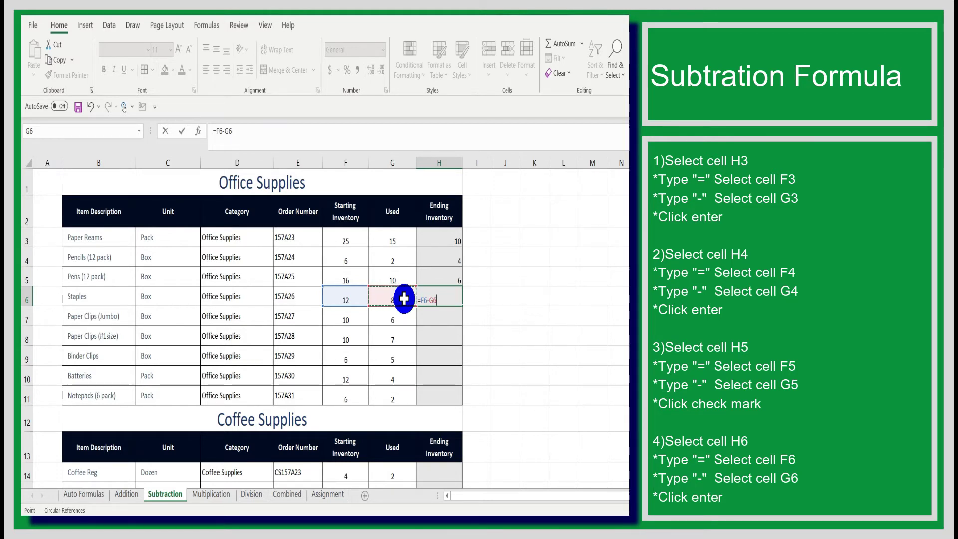
pyautogui.press('Return')
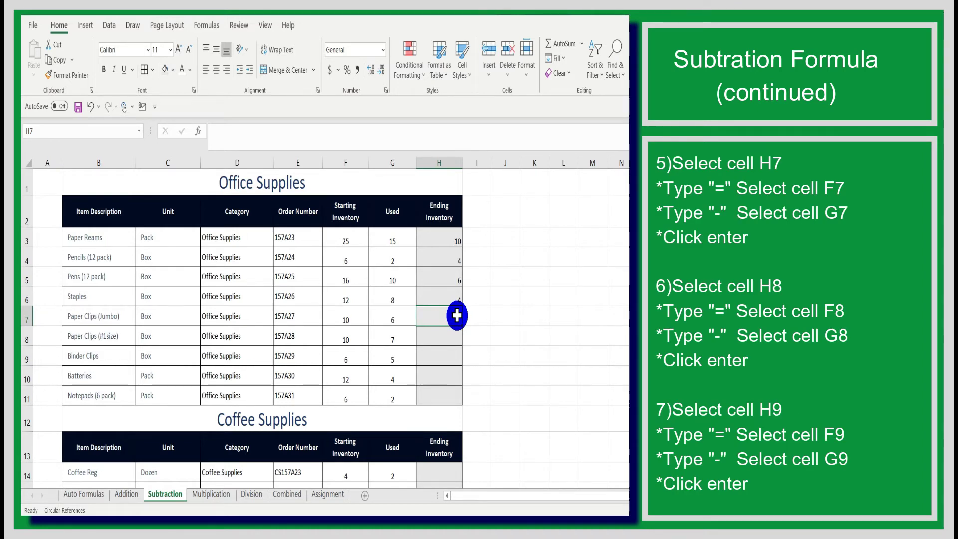
# - Enter the formula =F7-G7 in cell H7 to calculate the ending inventory of Paper Clips (Jumbo)
pyautogui.write('=')
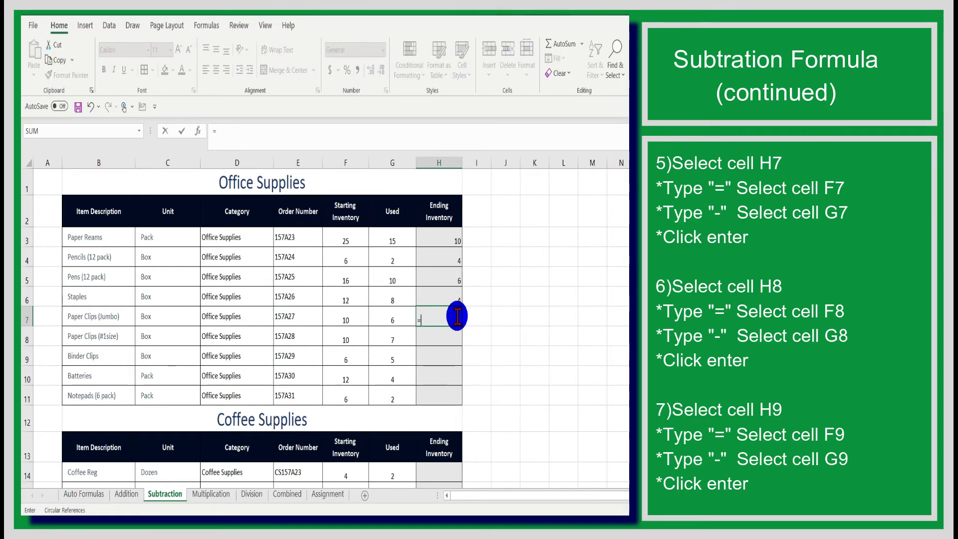
pyautogui.click(358, 320)
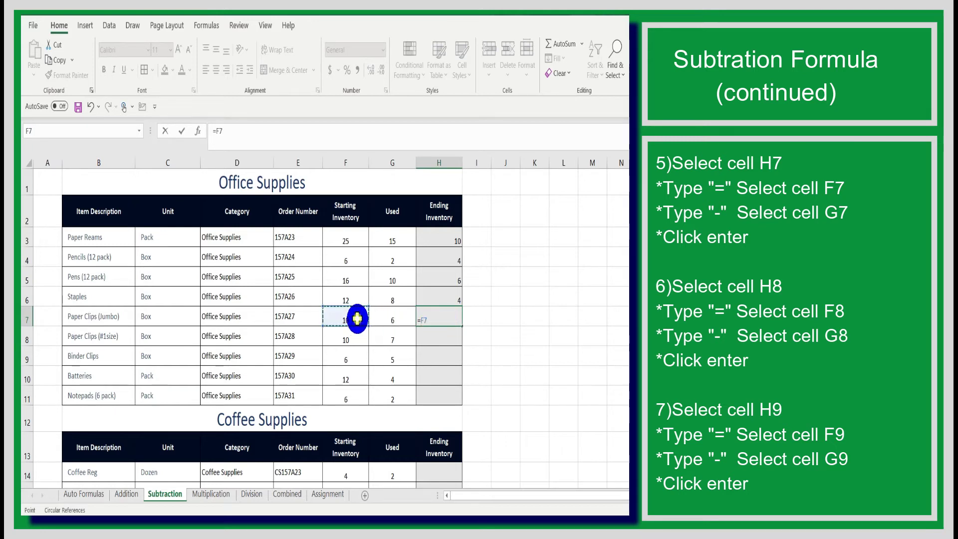
pyautogui.click(387, 319)
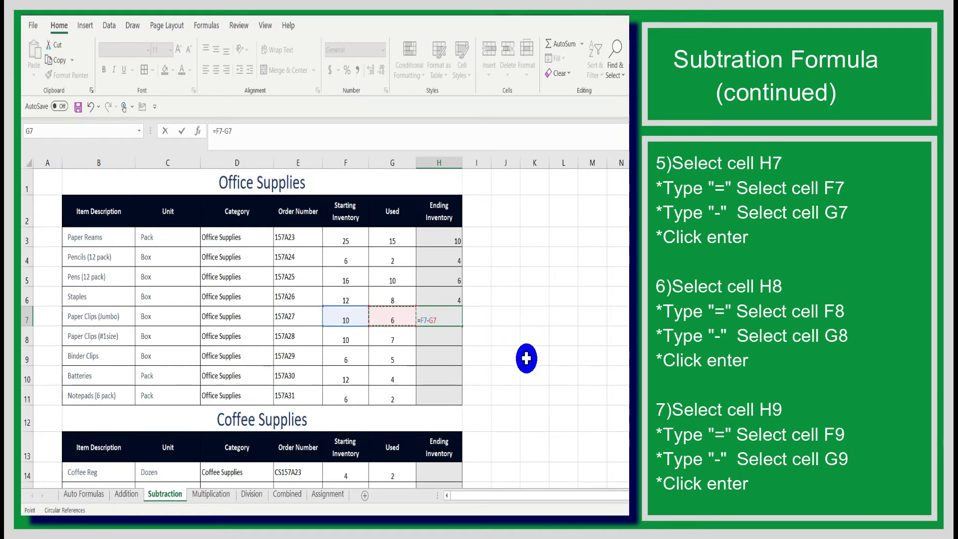
pyautogui.press('Return')
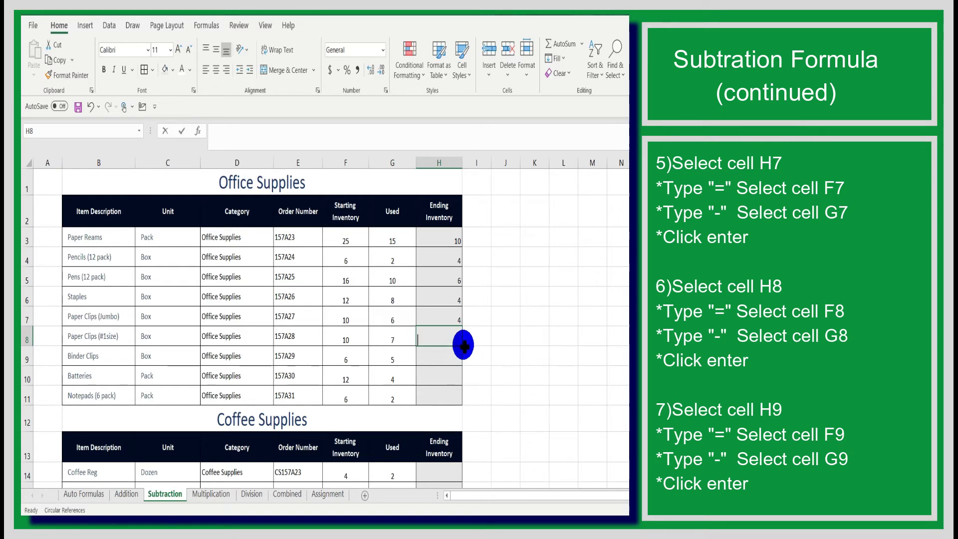
# - Enter the formula =F8-G8 in cell H8 to calculate the ending inventory of Paper Clips (#1size)
pyautogui.write('=')
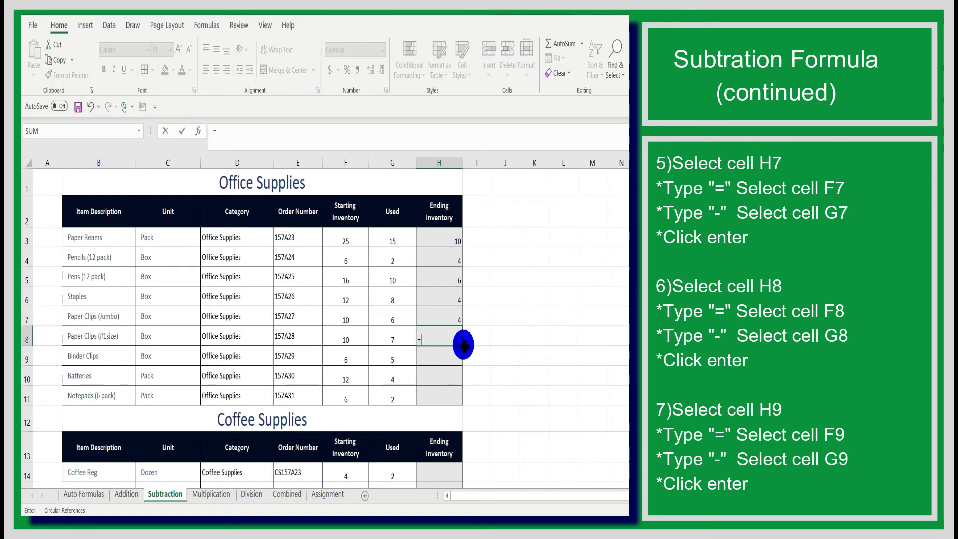
pyautogui.click(360, 338)
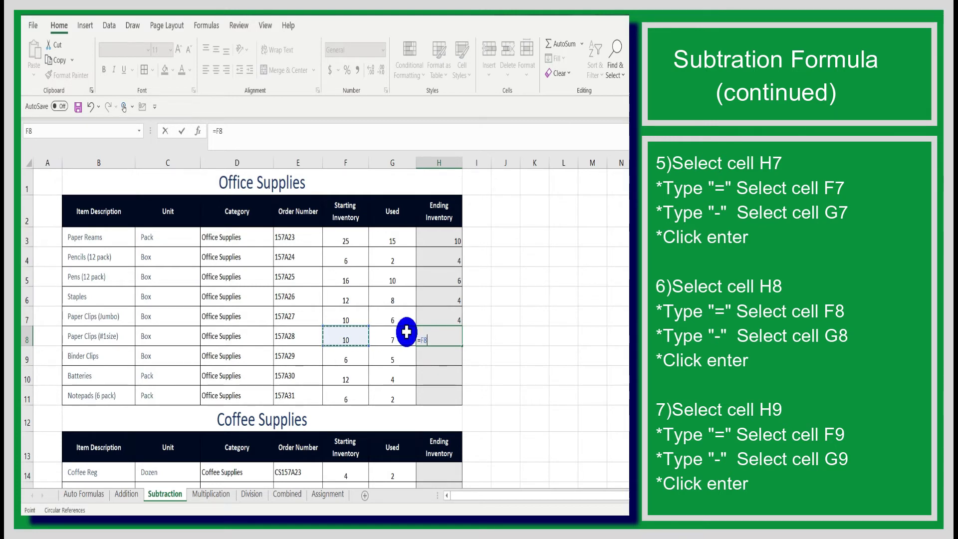
pyautogui.write('-')
pyautogui.click(404, 333)
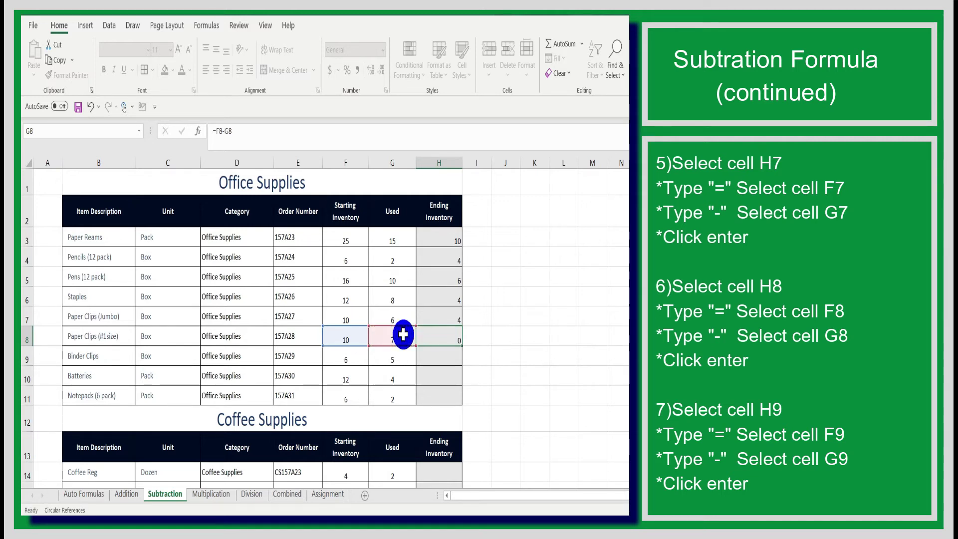
pyautogui.press('Return')
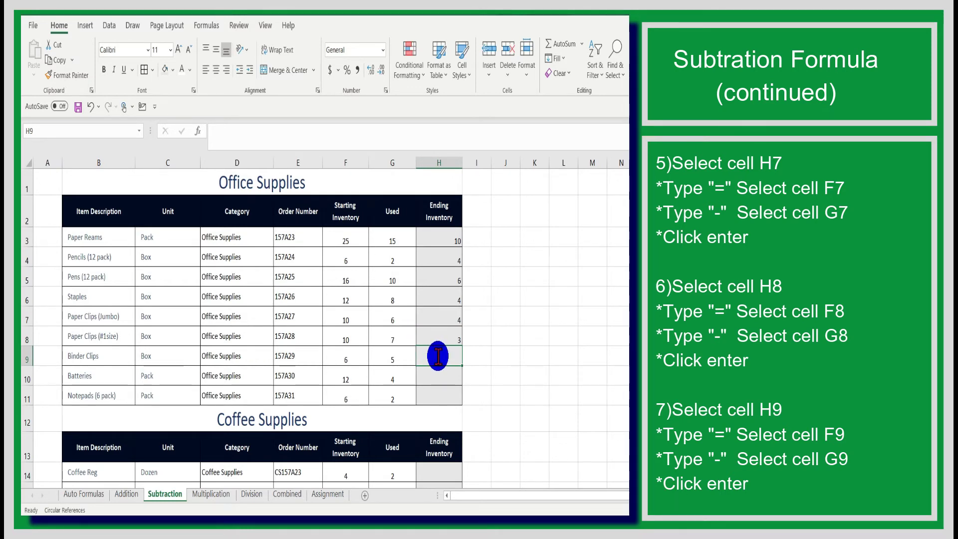
# - Enter the formula =F9-G9 in cell H9 to calculate the ending inventory of Binder Clips
pyautogui.write('=')
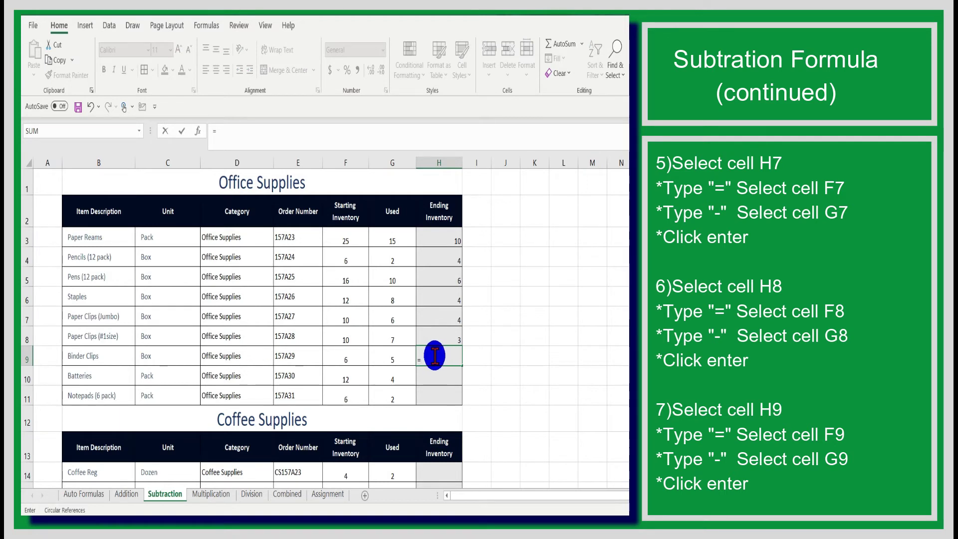
pyautogui.click(356, 360)
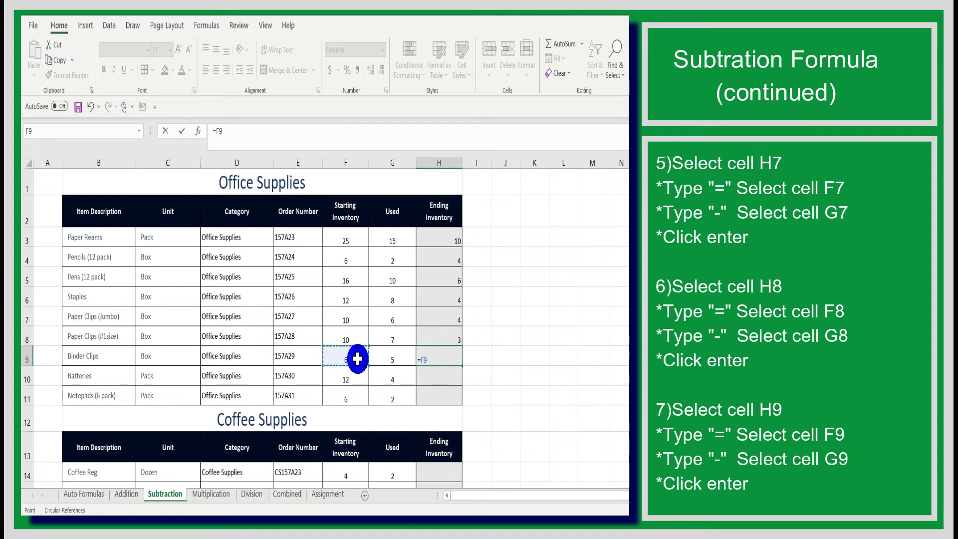
pyautogui.write('-')
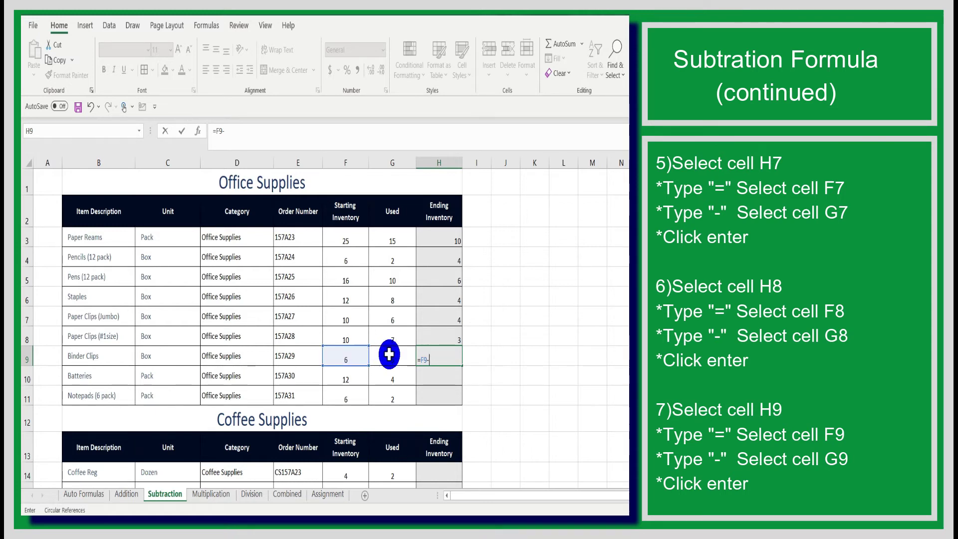
pyautogui.click(392, 354)
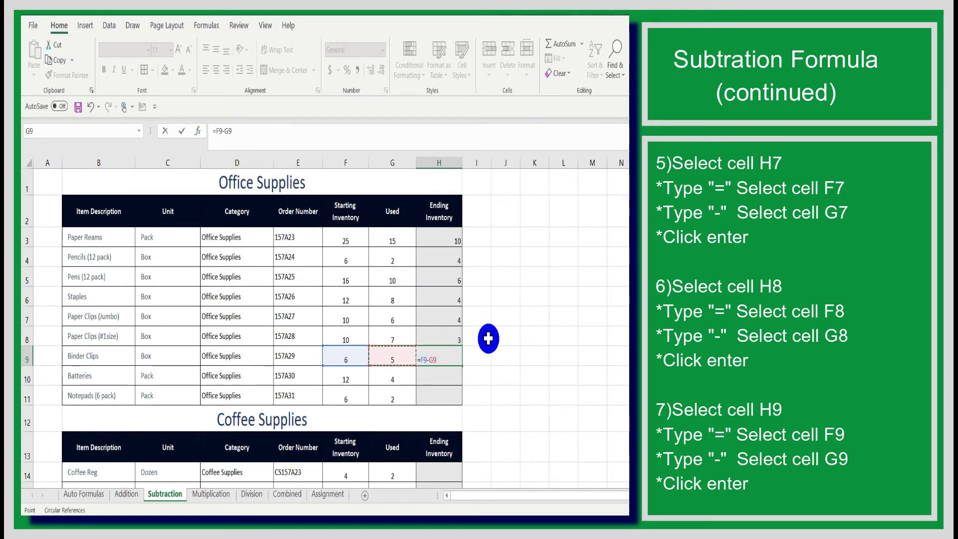
pyautogui.press('Return')
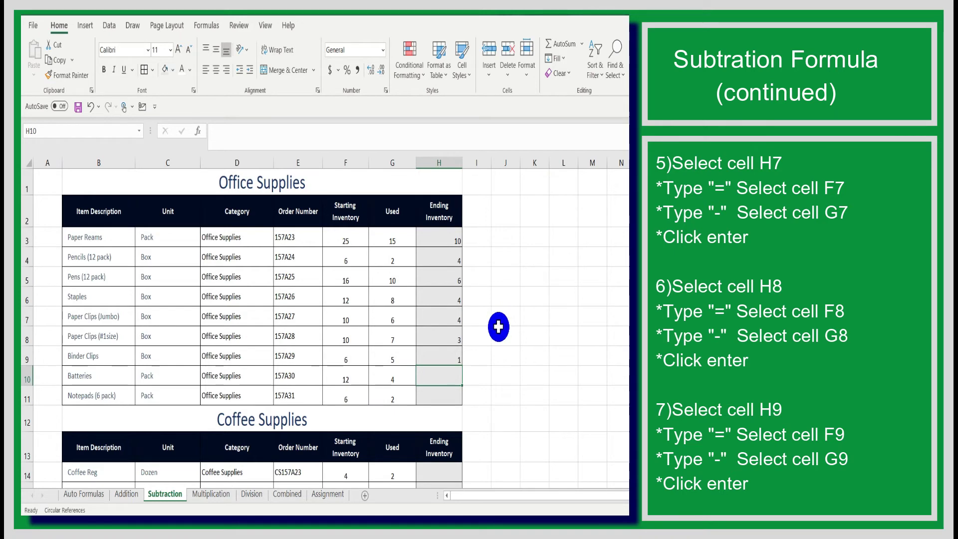
# - Copy the formula from cell H9 to H10:H11 for Batteries and Notepads, and check the pasted formulas
pyautogui.scroll(-1, 504, 326)
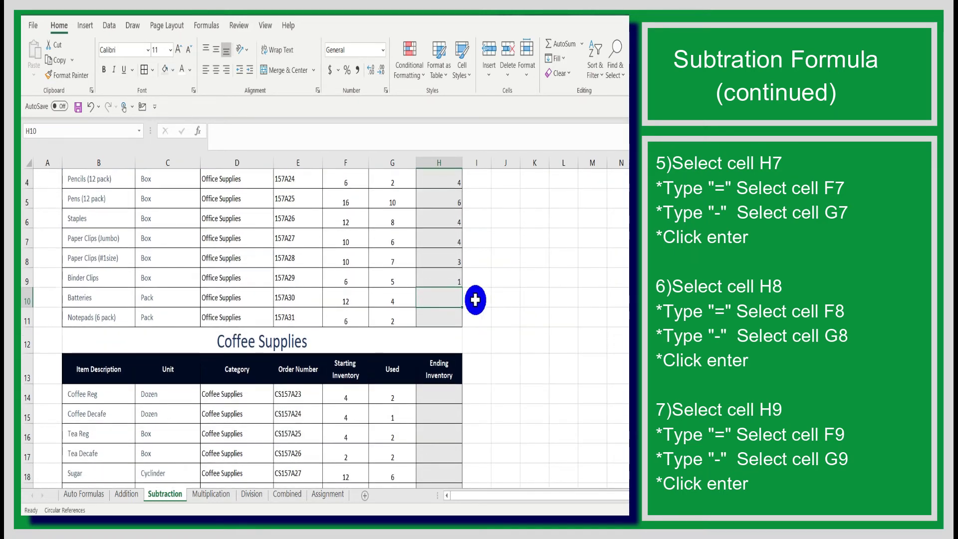
pyautogui.click(441, 278)
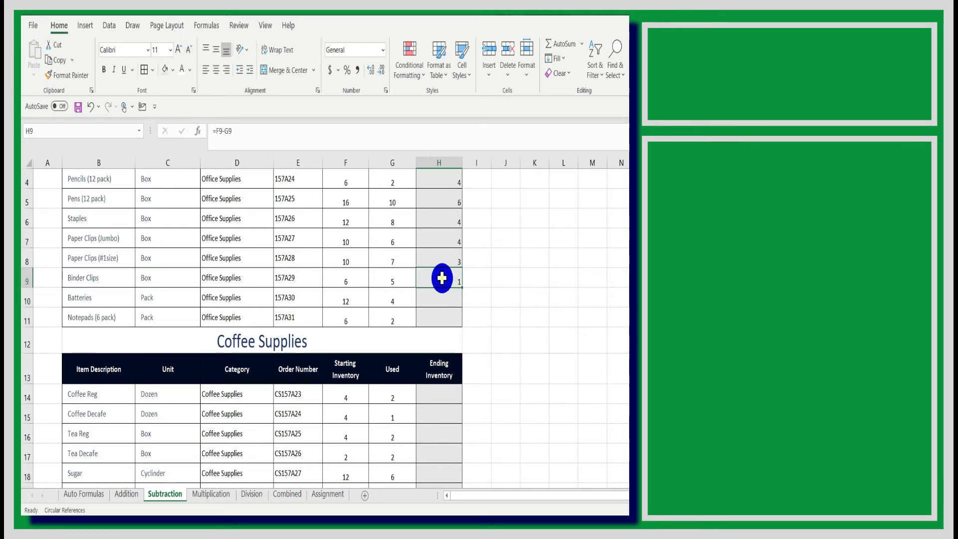
pyautogui.rightClick(442, 278)
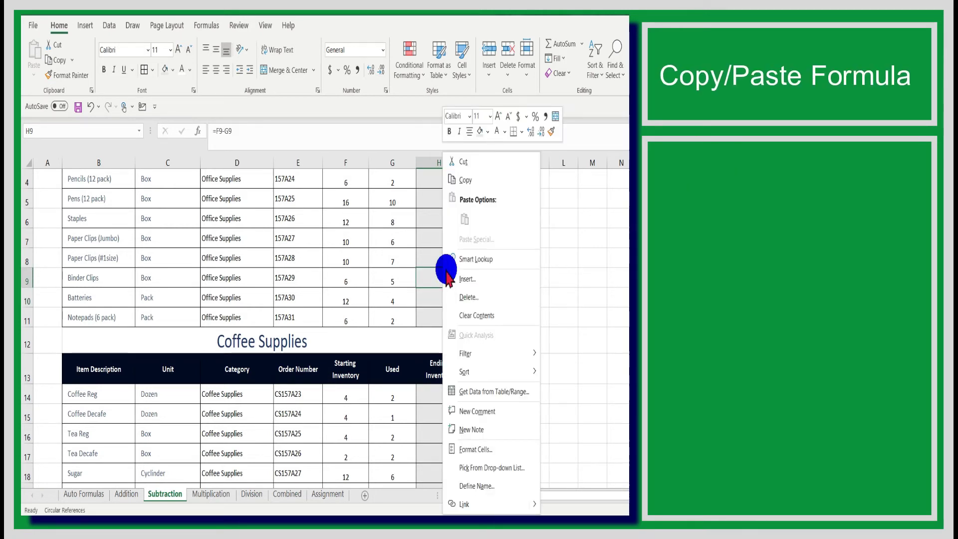
pyautogui.click(464, 181)
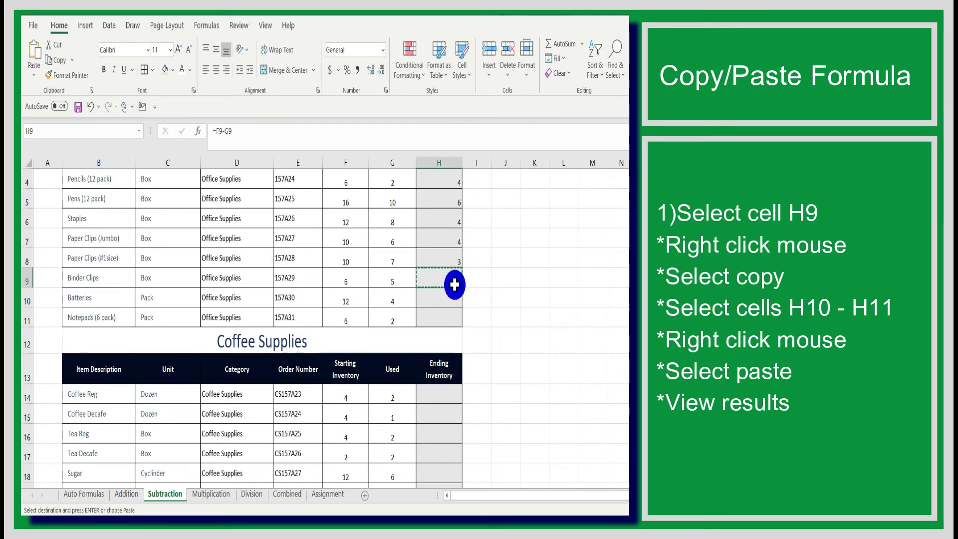
pyautogui.moveTo(445, 294); pyautogui.dragTo(445, 310)
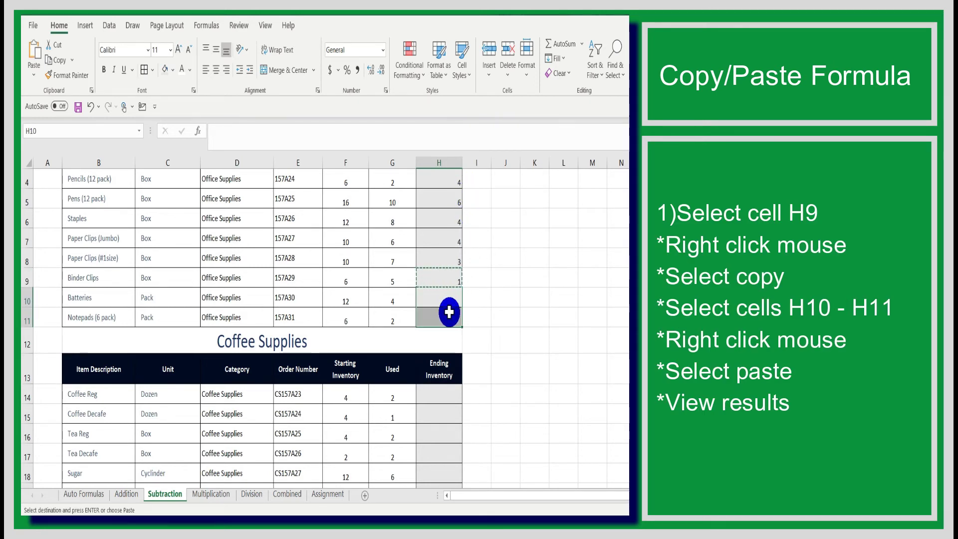
pyautogui.rightClick(446, 317)
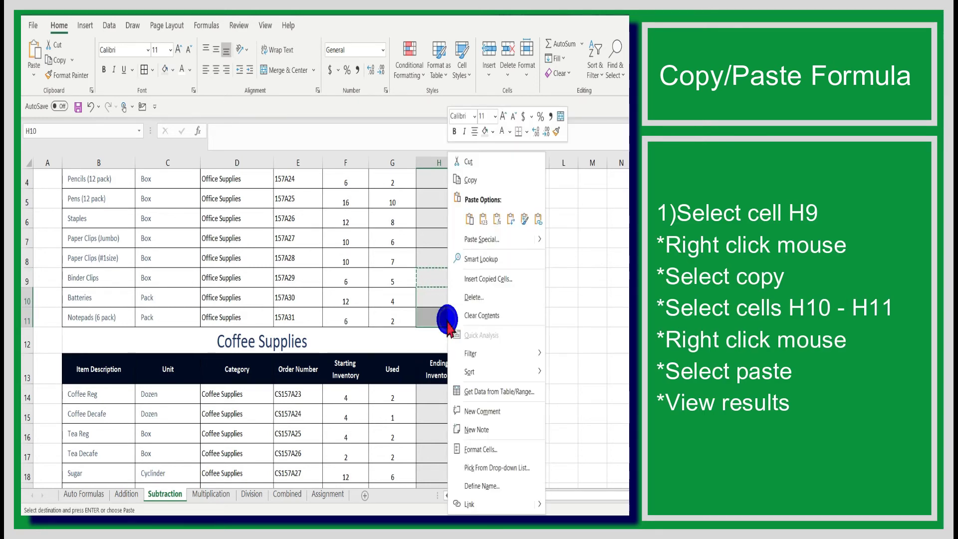
pyautogui.click(469, 219)
pyautogui.click(502, 260)
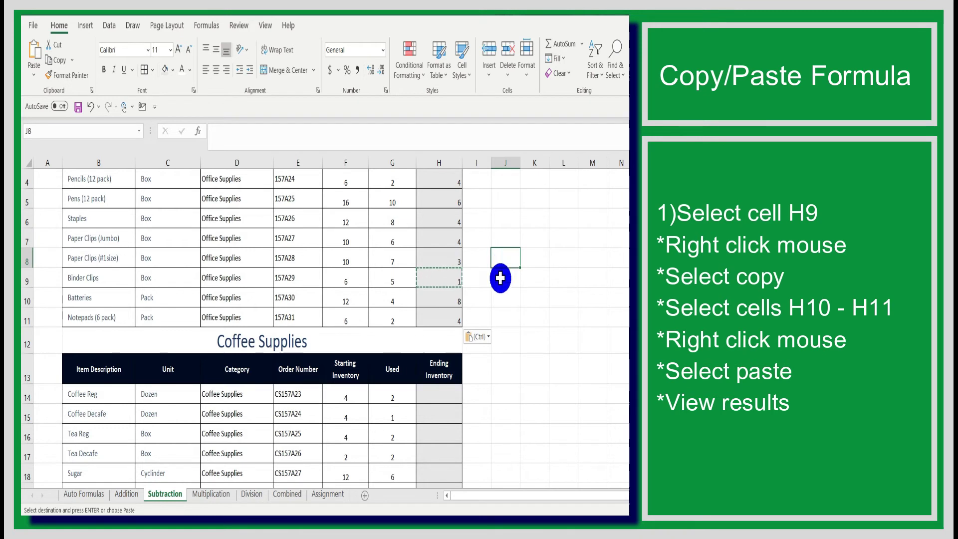
pyautogui.click(444, 302)
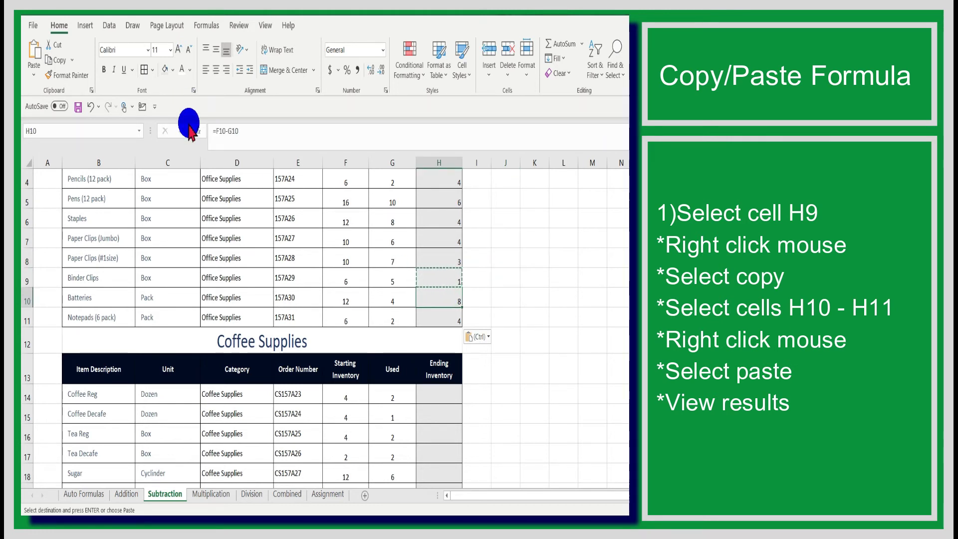
pyautogui.click(439, 316)
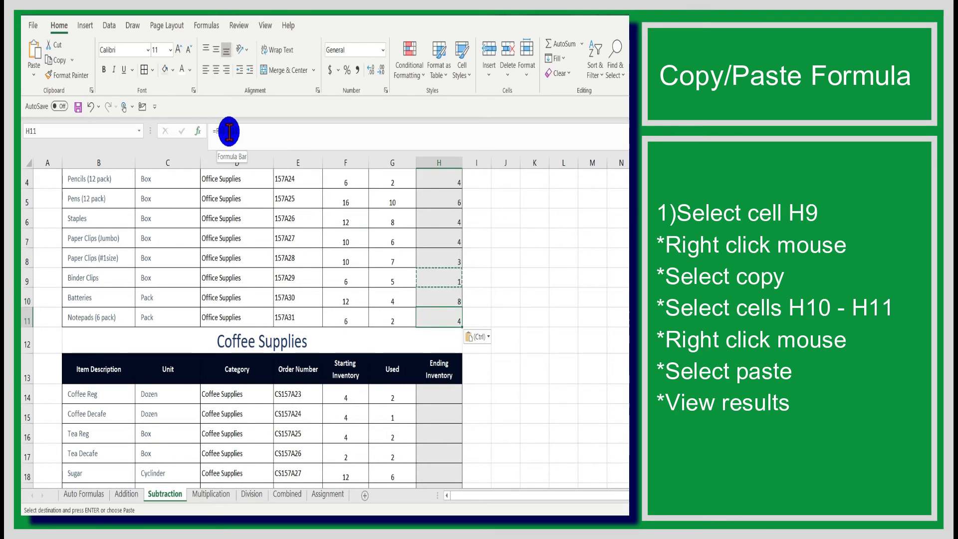
pyautogui.click(511, 325)
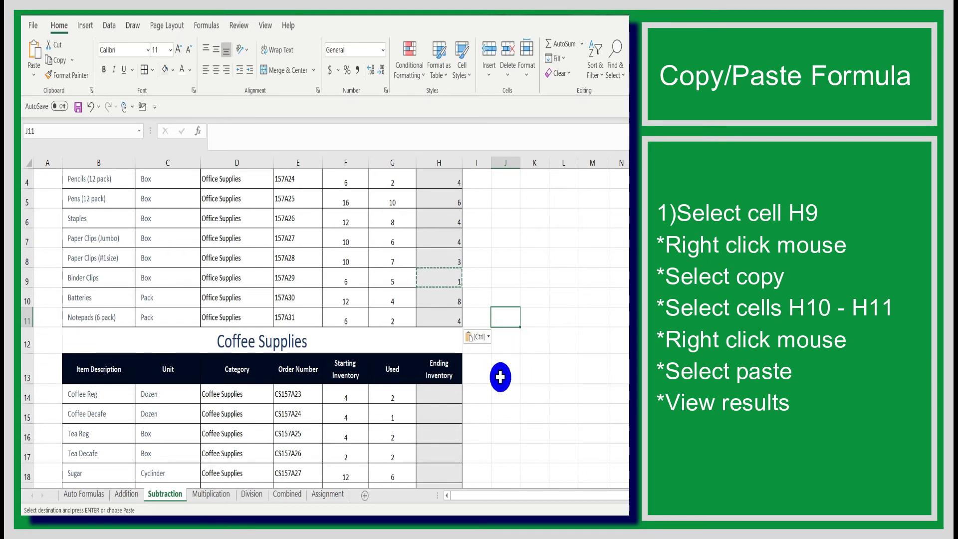
# - Enter the formula =F14-G14 in cell H14 to calculate the ending inventory of Coffee Reg
pyautogui.scroll(-1, 501, 377)
pyautogui.scroll(-1, 500, 378)
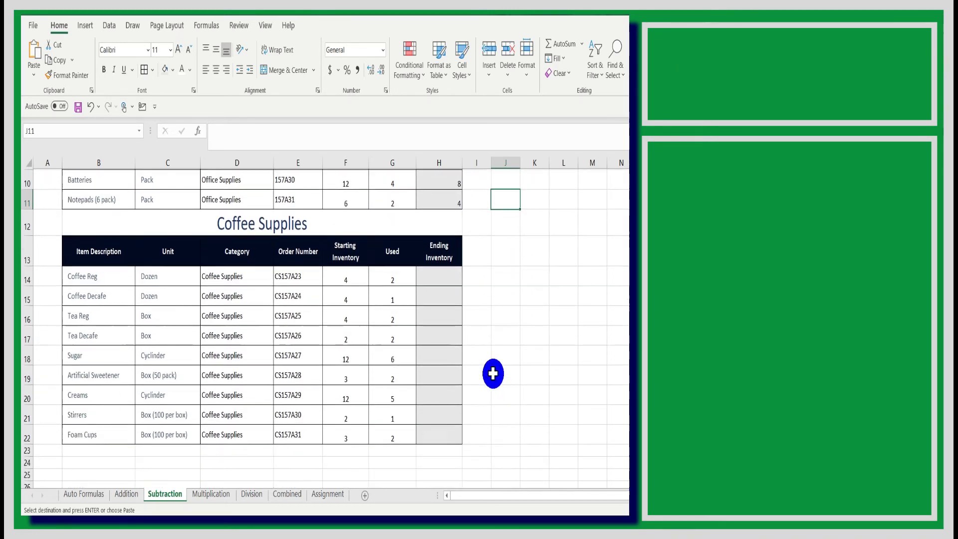
pyautogui.click(448, 278)
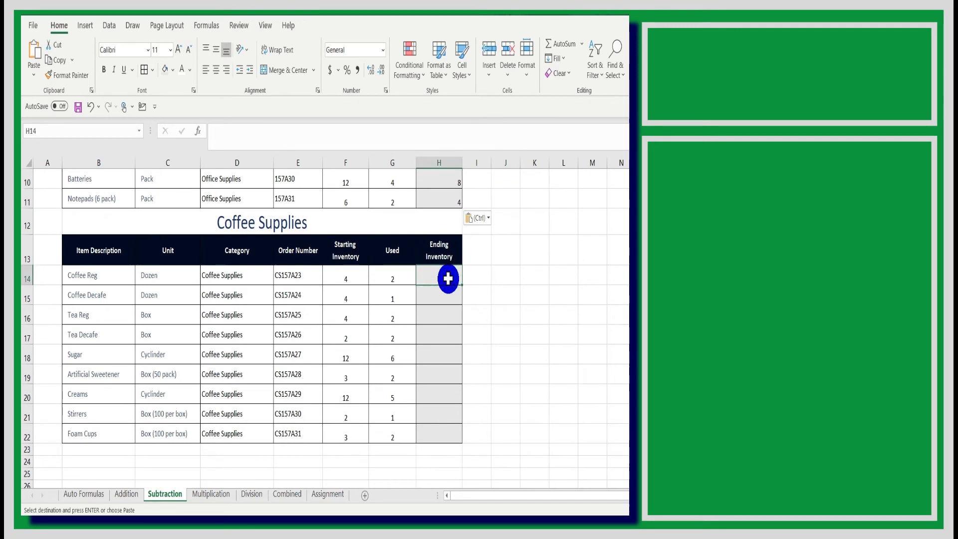
pyautogui.write('=')
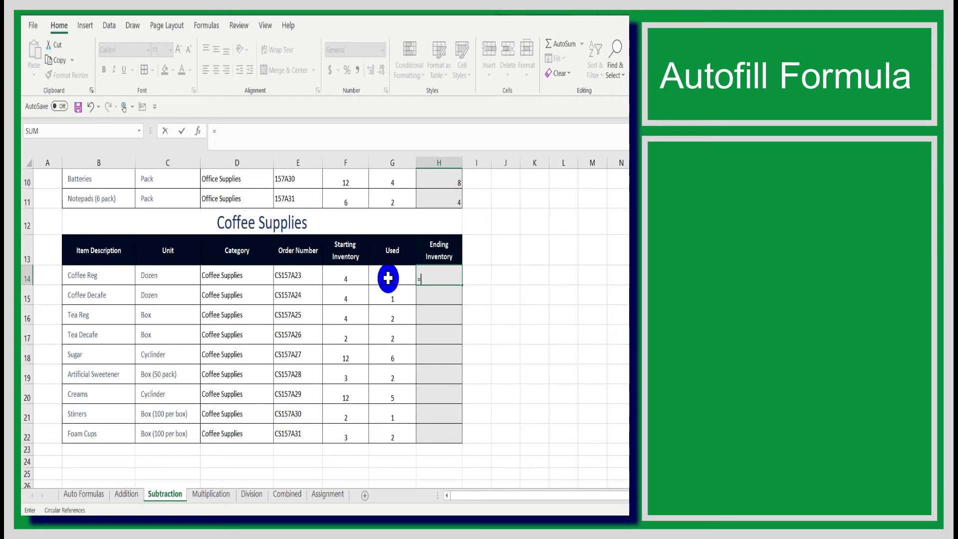
pyautogui.click(362, 277)
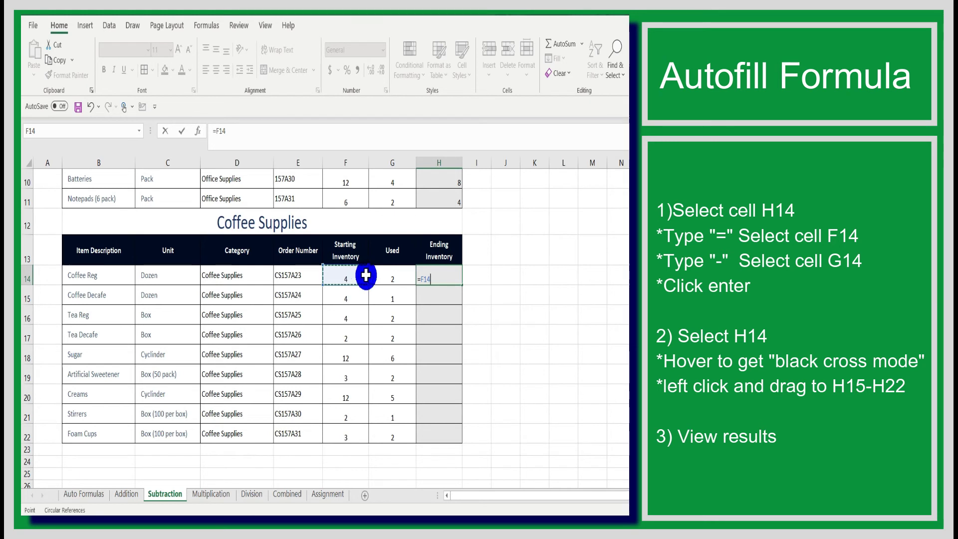
pyautogui.write('-')
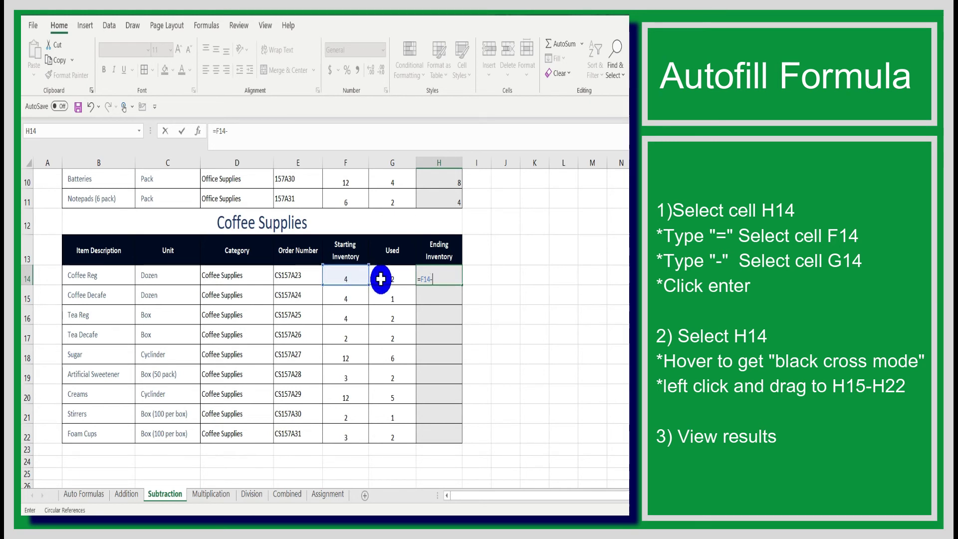
pyautogui.click(384, 279)
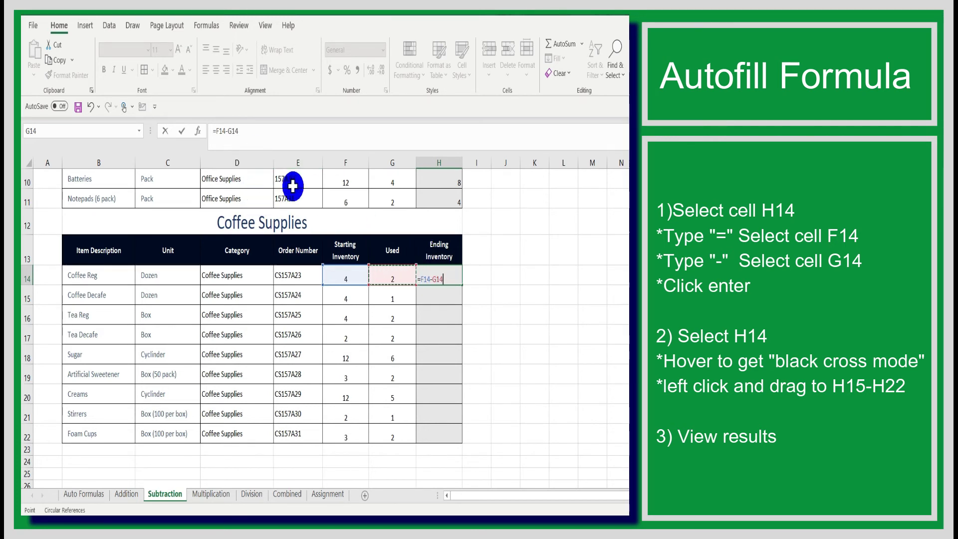
pyautogui.press('Return')
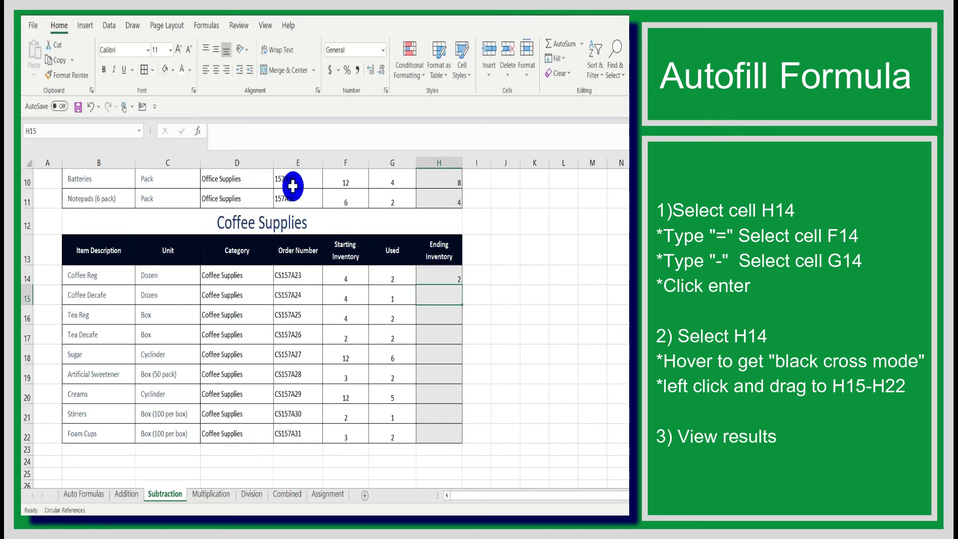
# - Autofill the formula from cell H14 down through H22 and check the filled formulas for Coffee Decafe and Creams
pyautogui.click(450, 276)
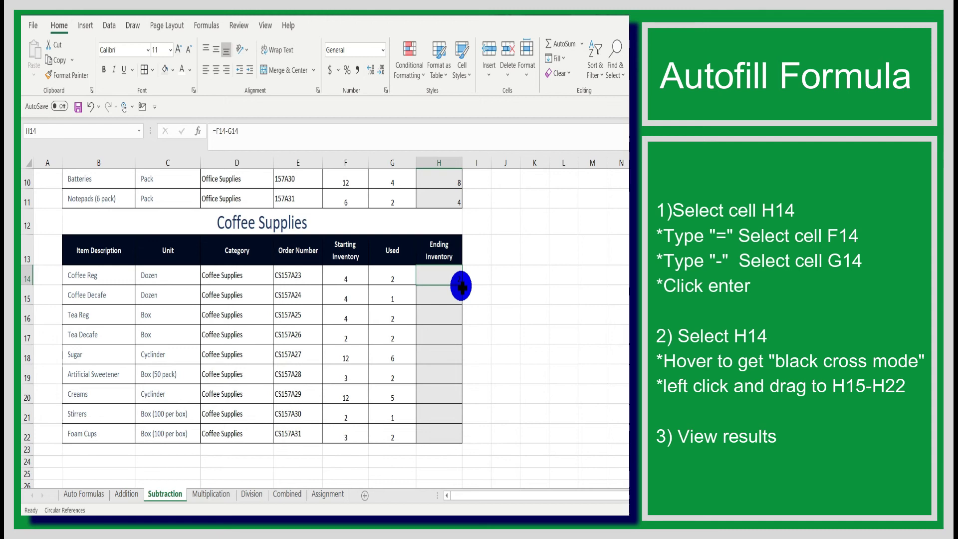
pyautogui.moveTo(461, 286); pyautogui.dragTo(460, 440)
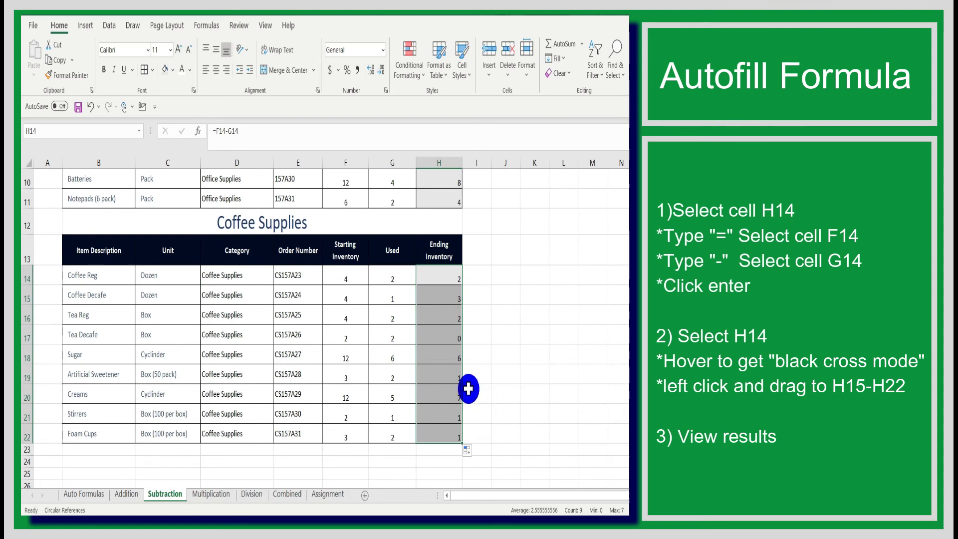
pyautogui.click(443, 297)
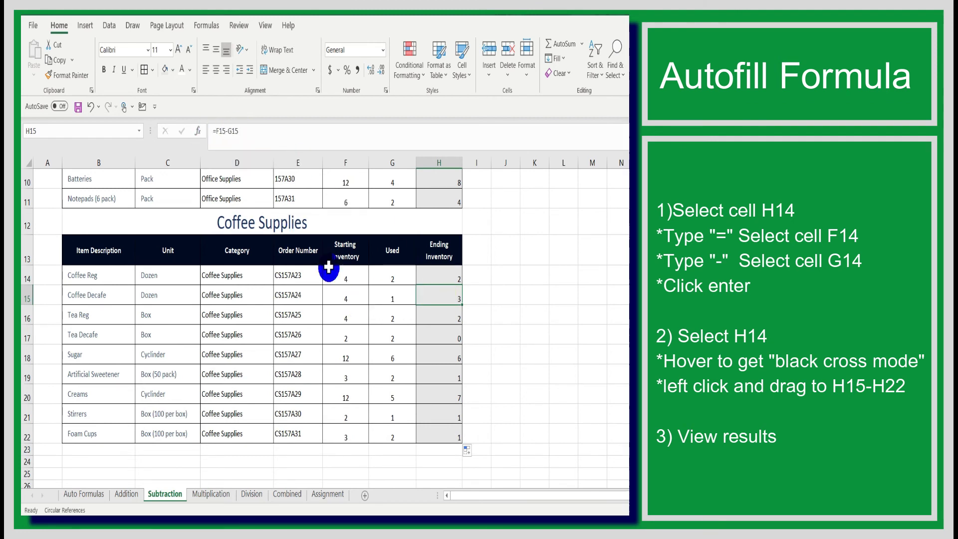
pyautogui.click(336, 297)
pyautogui.click(382, 296)
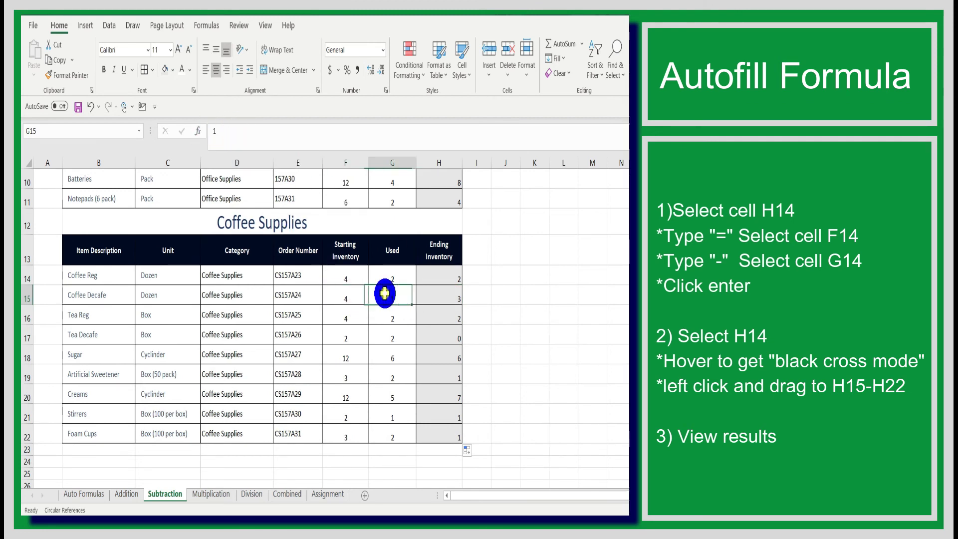
pyautogui.click(435, 298)
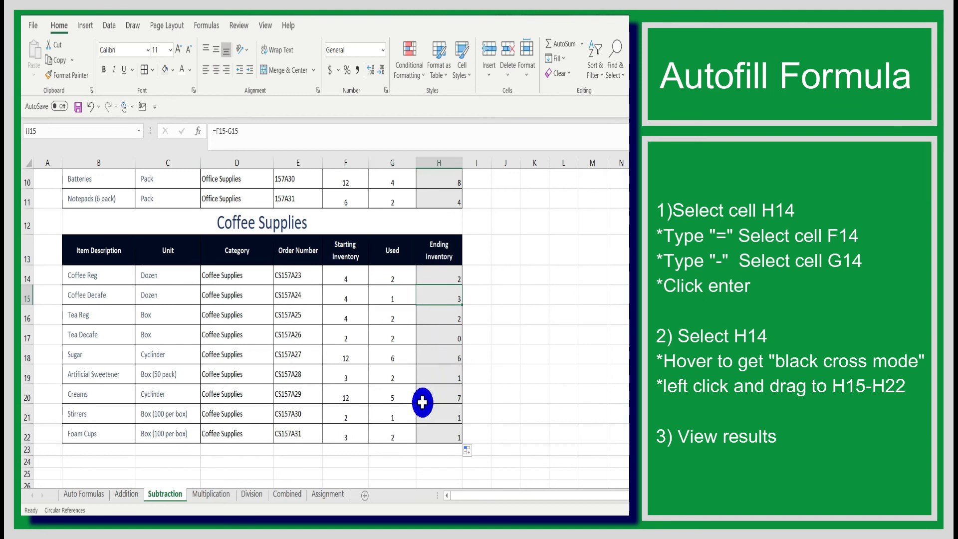
pyautogui.doubleClick(439, 394)
pyautogui.press('Escape')
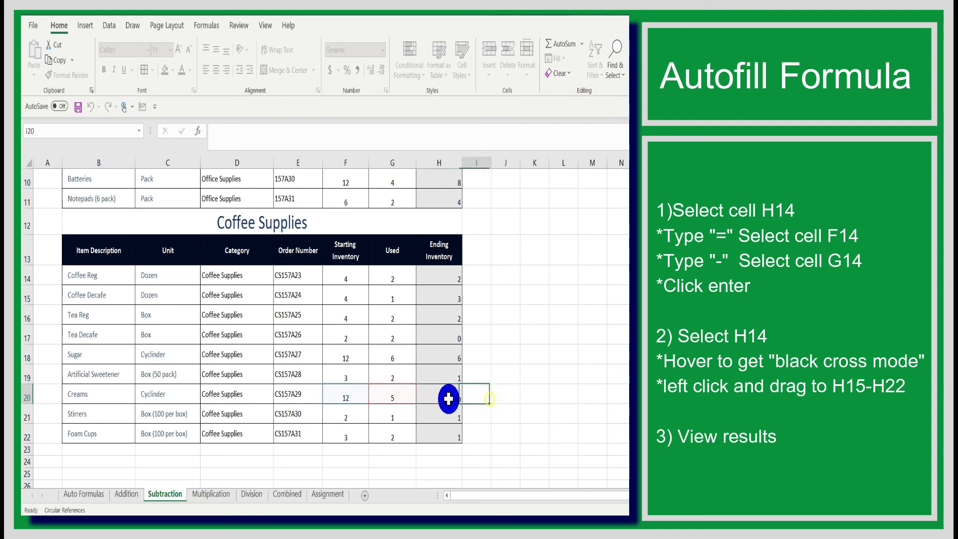